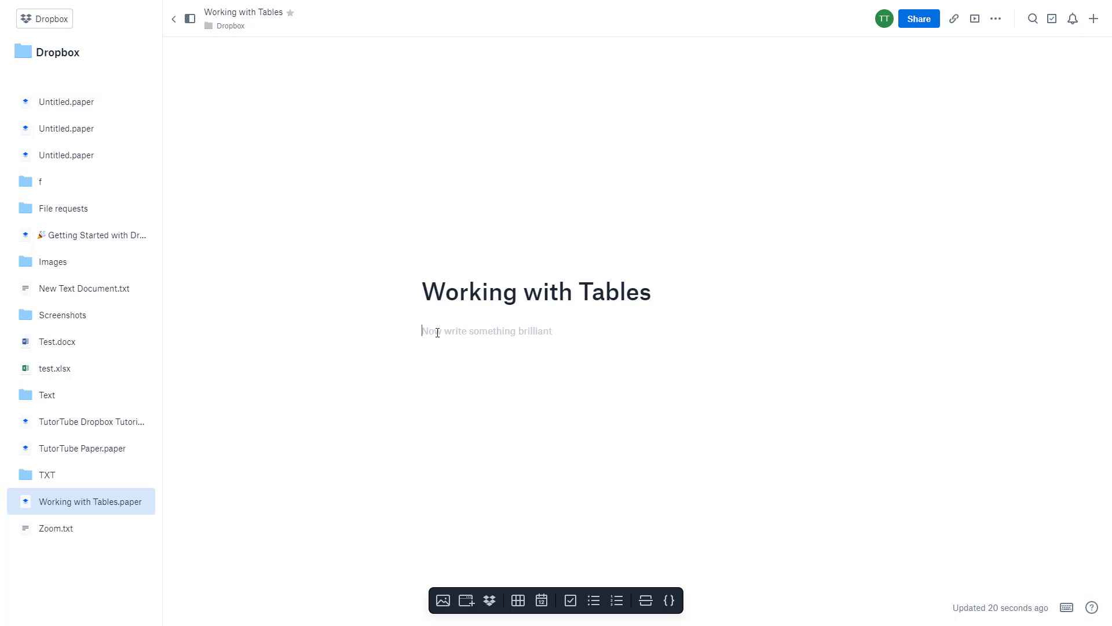
- Insert a table headed 'Editing Software' and 'Animation Software', with 'Photoshop' in the first data row
click(521, 608)
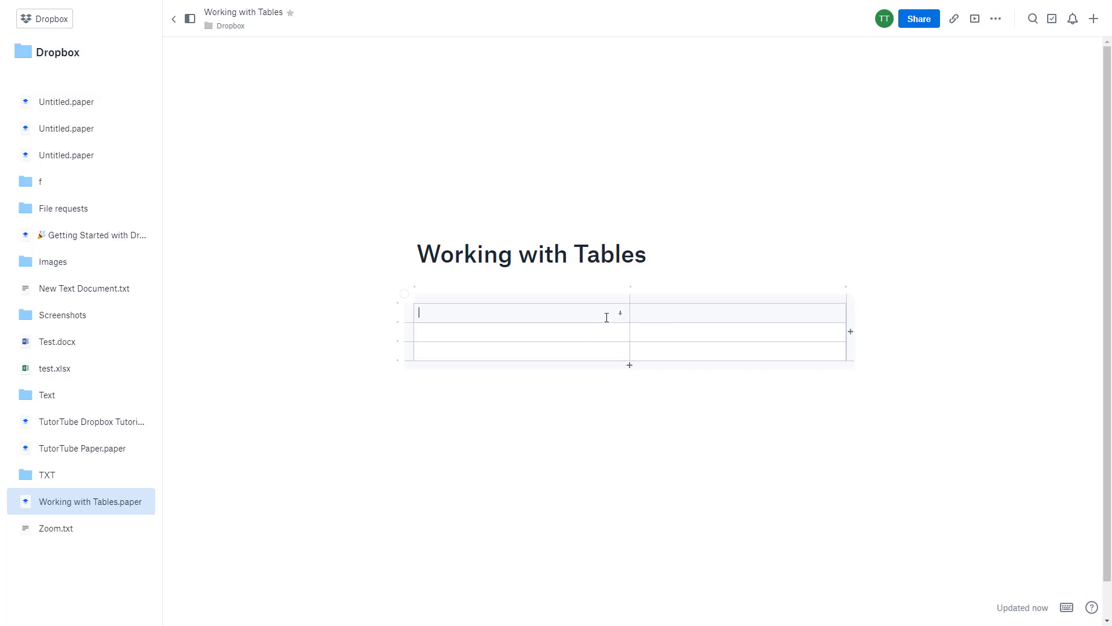
text(Editing Software)
click(752, 320)
text(Animation Software)
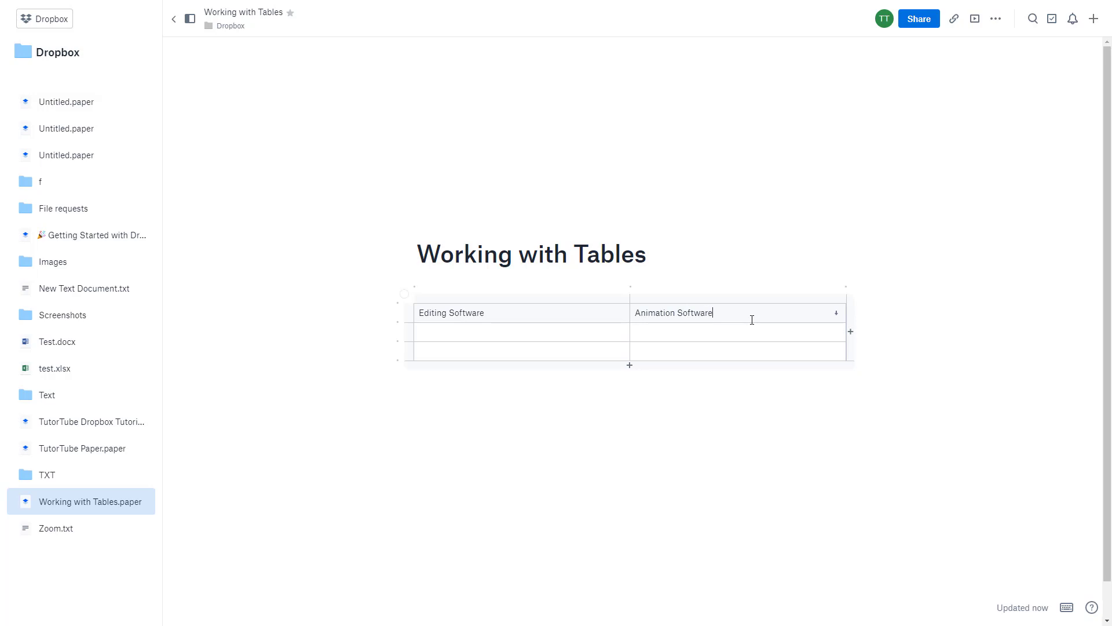
click(548, 340)
text(Photoshop)
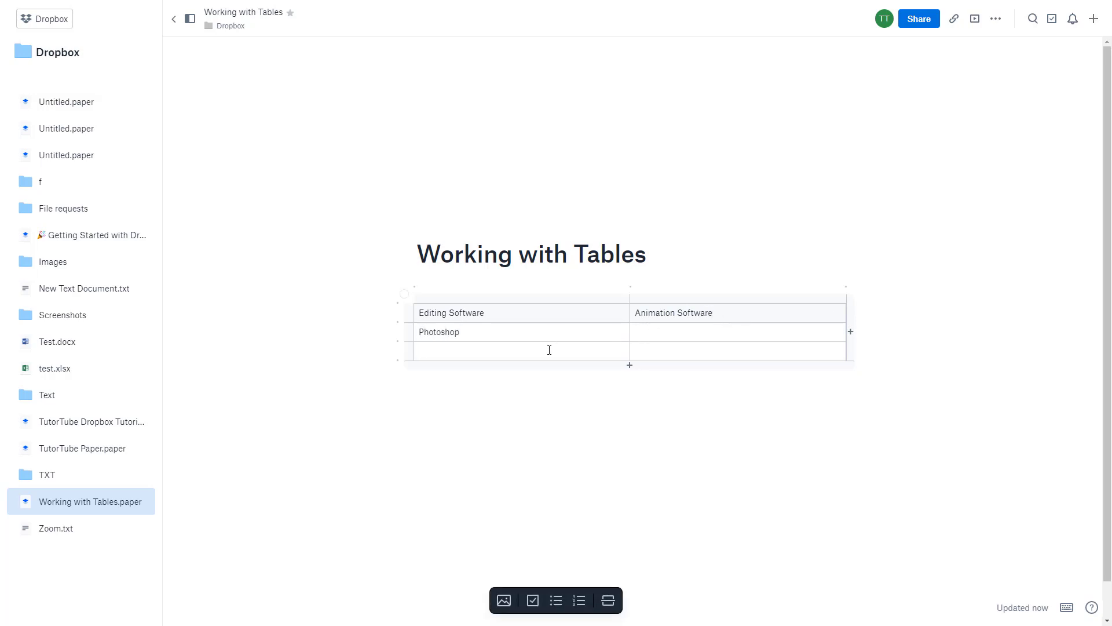
- Replace Photoshop with Premiere Pro and fill in Hitfilm, After Effects and Blender
mouse_move(458, 330)
mouse_down()
mouse_move(345, 312)
mouse_move(481, 350)
mouse_move(468, 336)
mouse_up()
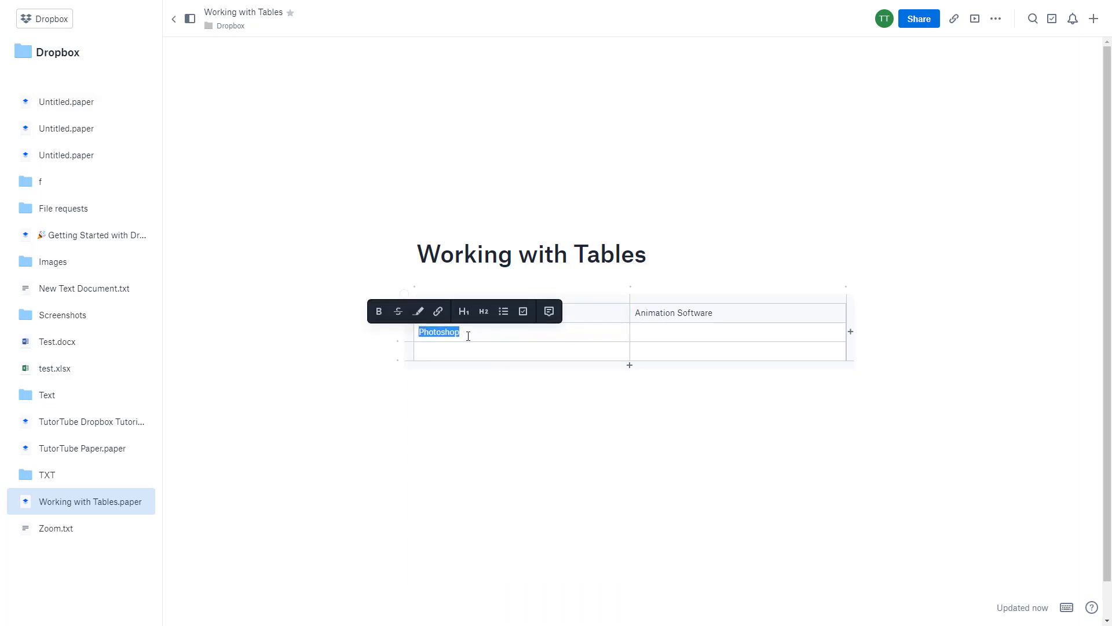
text(Premiere Pro)
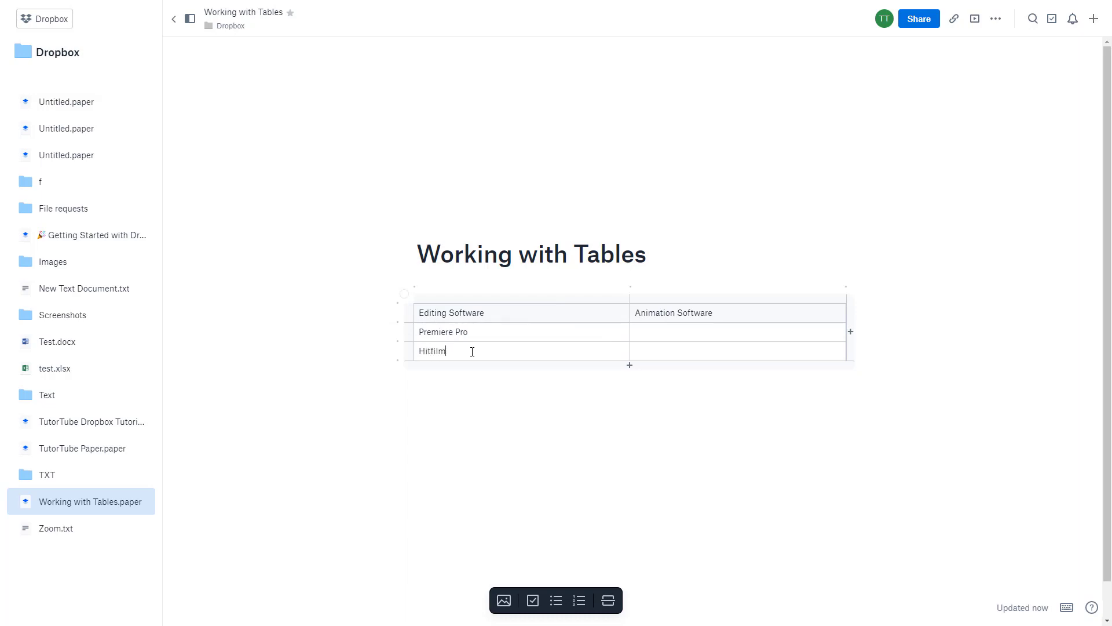
click(645, 333)
text(After Effects)
text(Blender)
- Rename the first header to 'Video Editing Software'
click(748, 310)
drag(701, 316, 571, 313)
click(644, 398)
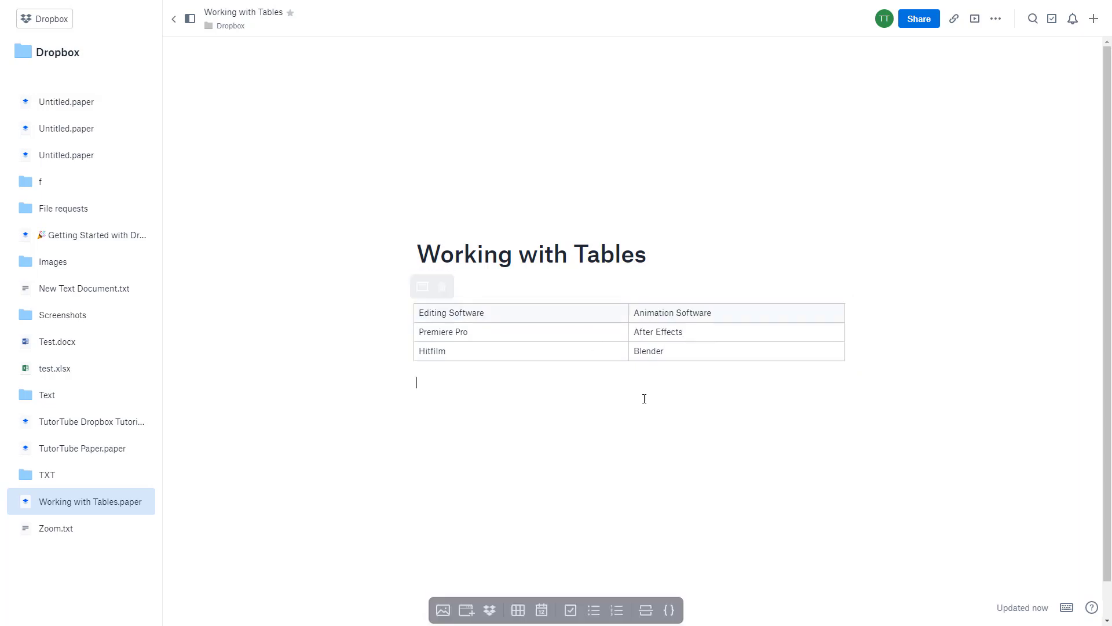
click(422, 313)
text(Video)
click(514, 380)
- Insert a new empty column at the table's left edge
click(525, 314)
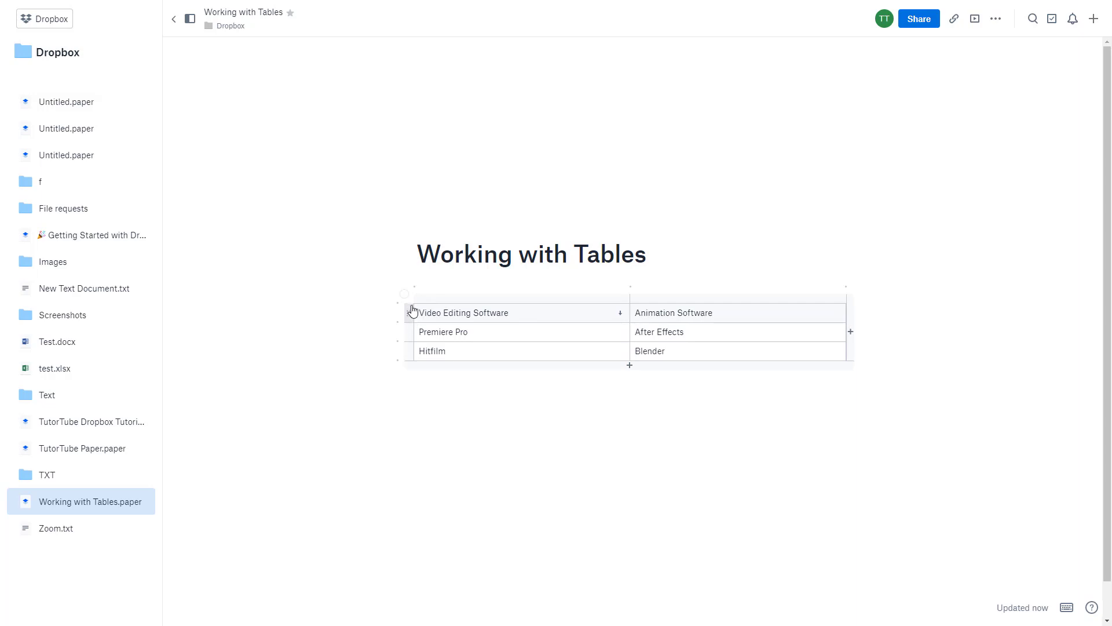
mouse_move(631, 288)
mouse_move(413, 289)
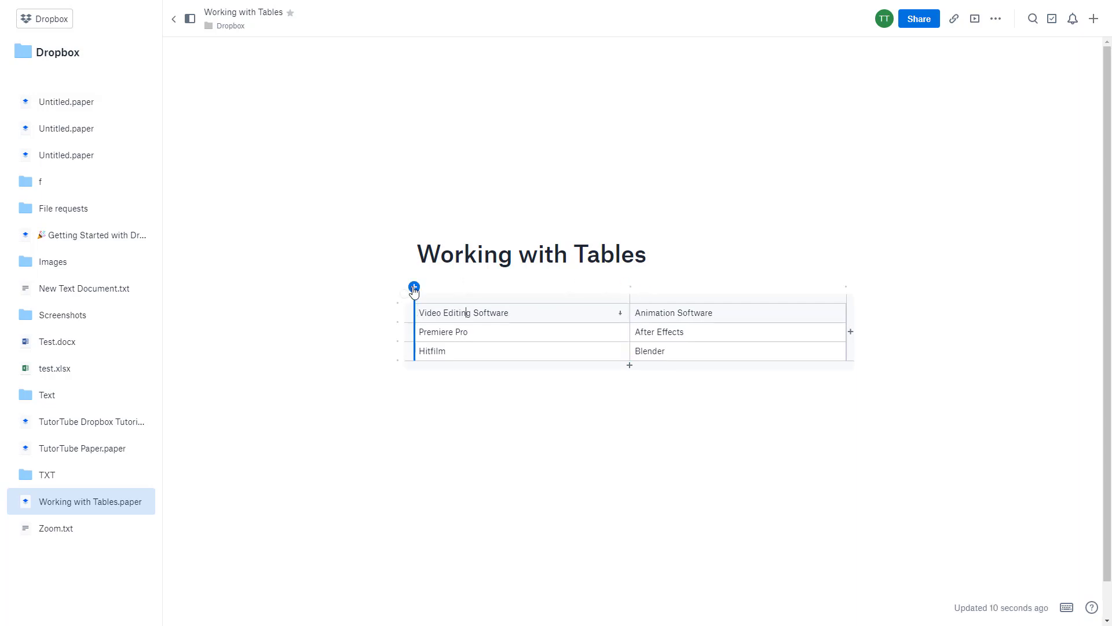
click(414, 287)
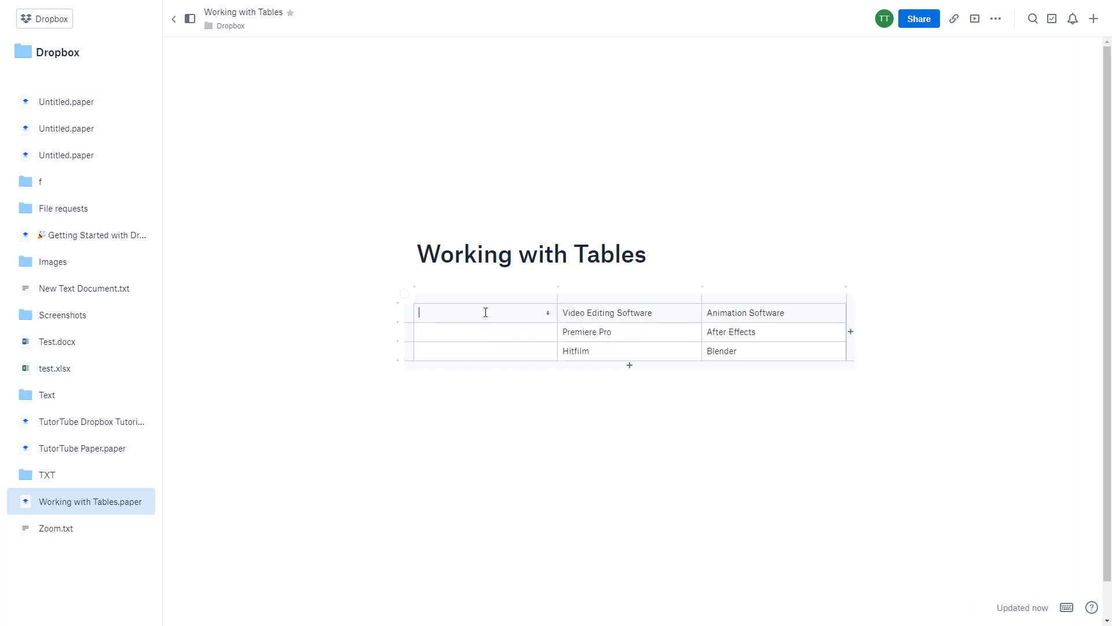
- Fill the new column with header 'Photo Editing Software' and entries Lightroom and Photoshop
text(Photo Editing S)
key(BackSpace)
text(SofgtftwareLightroom)
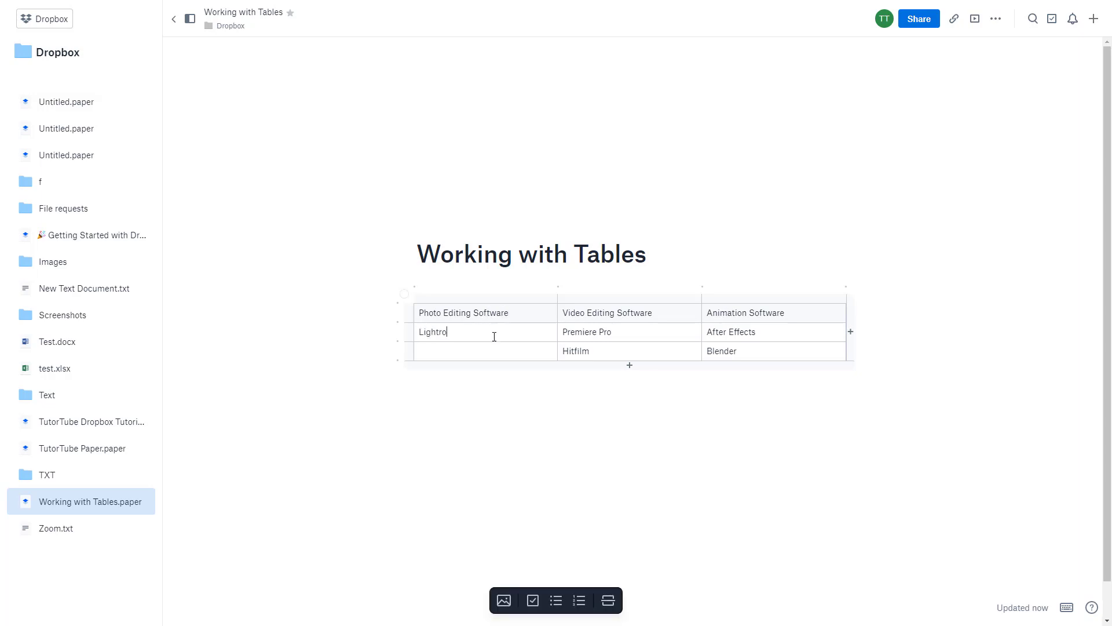
click(497, 351)
text(Photoshop)
- Undo the stray empty column and resize columns so 'Photo Editing Software' wraps onto two lines
click(558, 287)
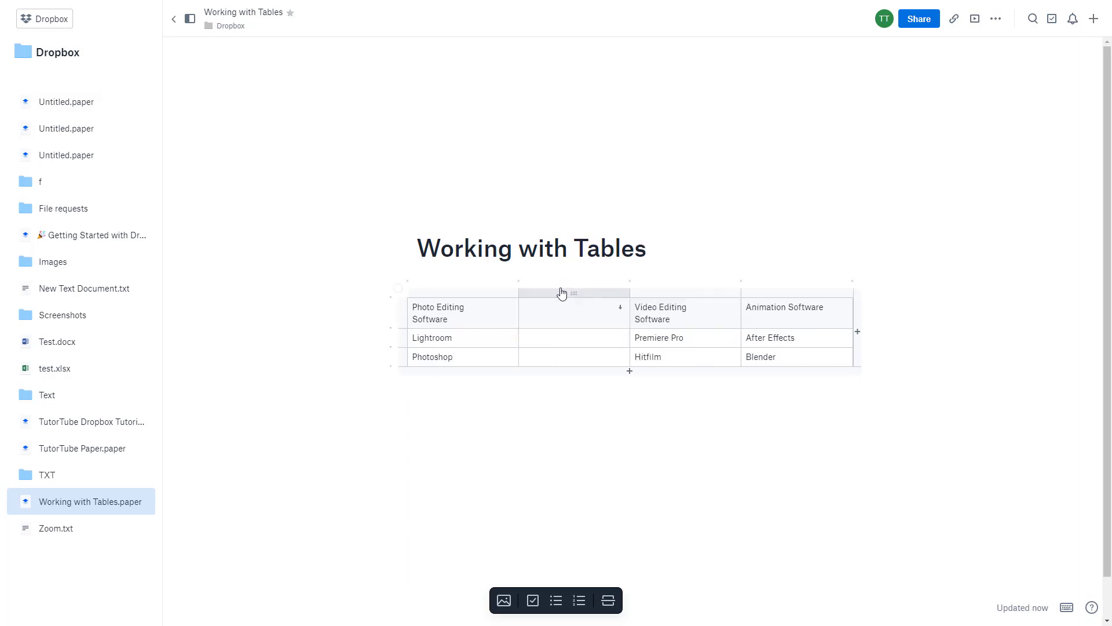
key(ctrl+z)
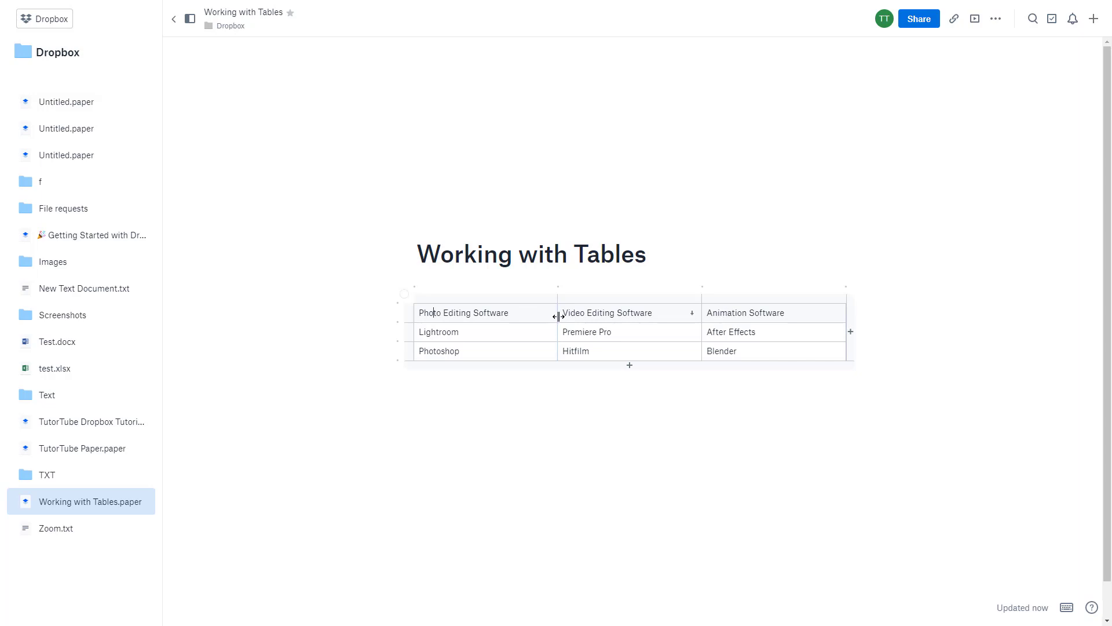
drag(557, 318, 524, 315)
drag(668, 316, 614, 317)
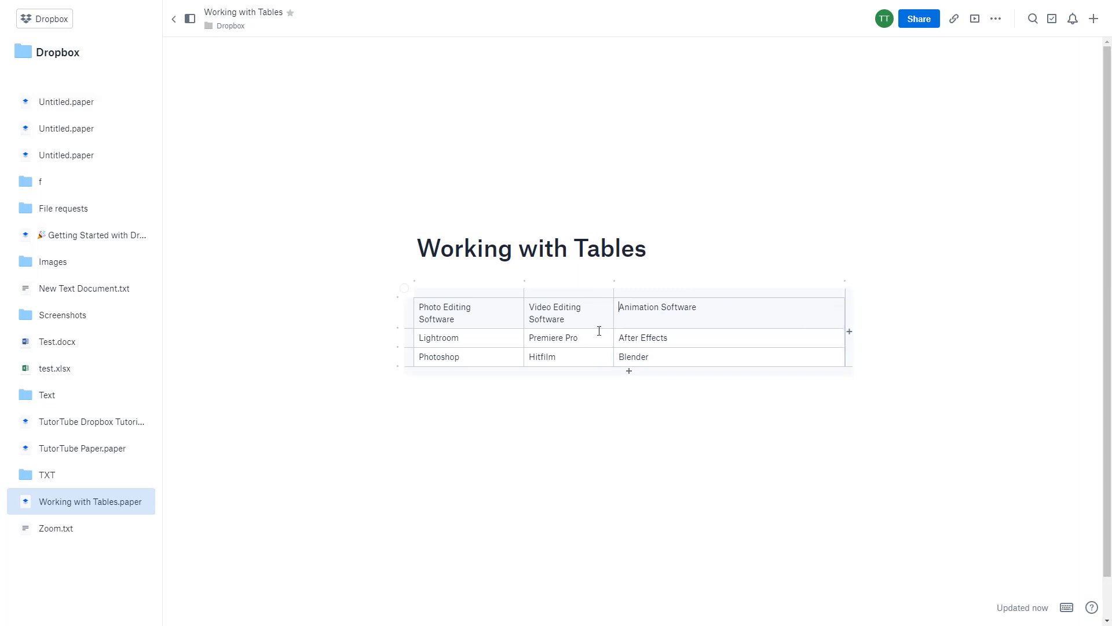
drag(612, 318, 656, 326)
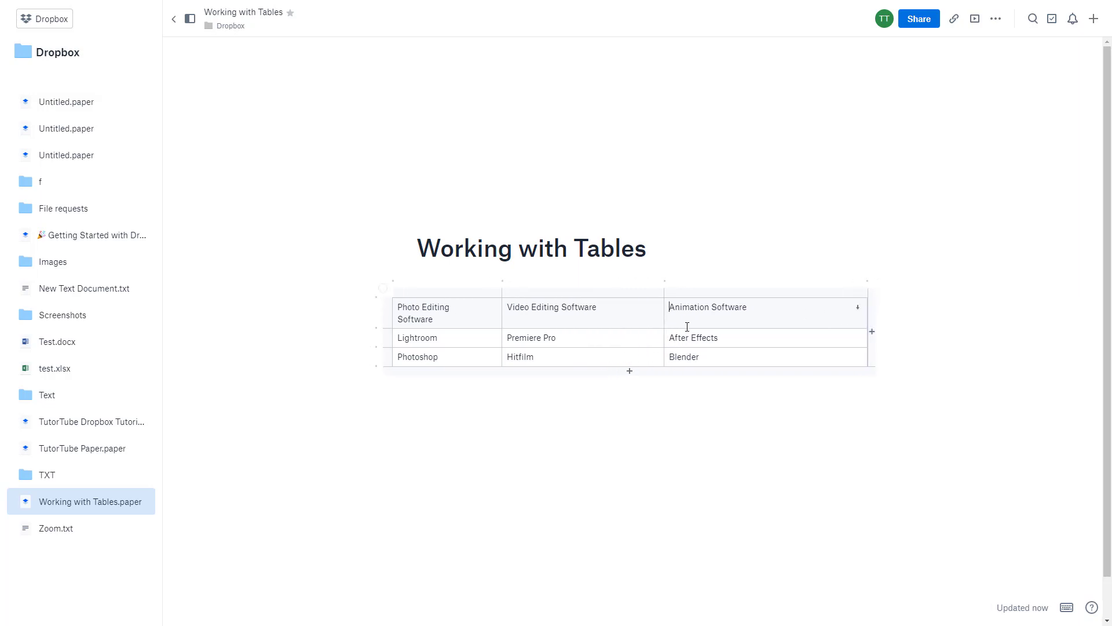
- Extend the table below Photoshop with empty rows, two from the bottom bar and two via Tab
click(631, 377)
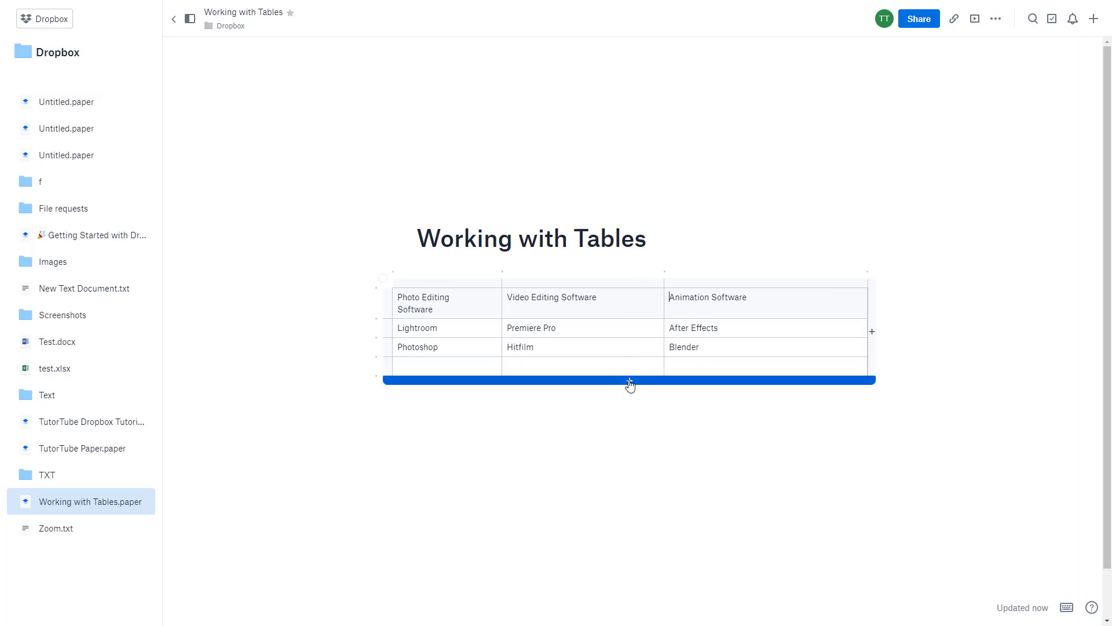
click(630, 379)
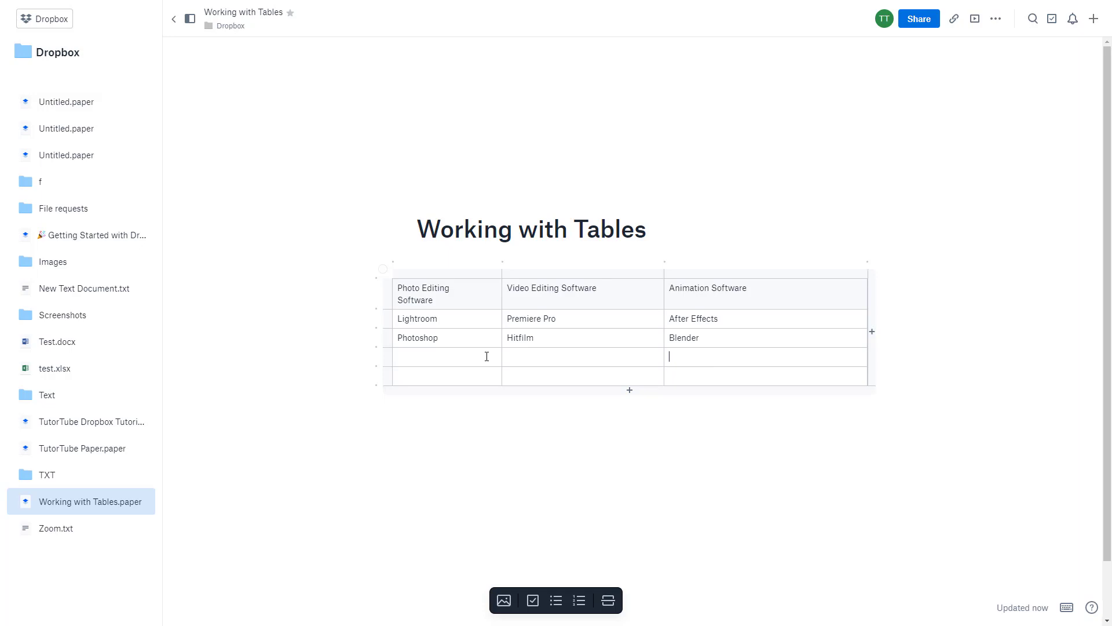
key(Tab)
key(Tab)
key(Tab)
key(Tab)
key(Tab)
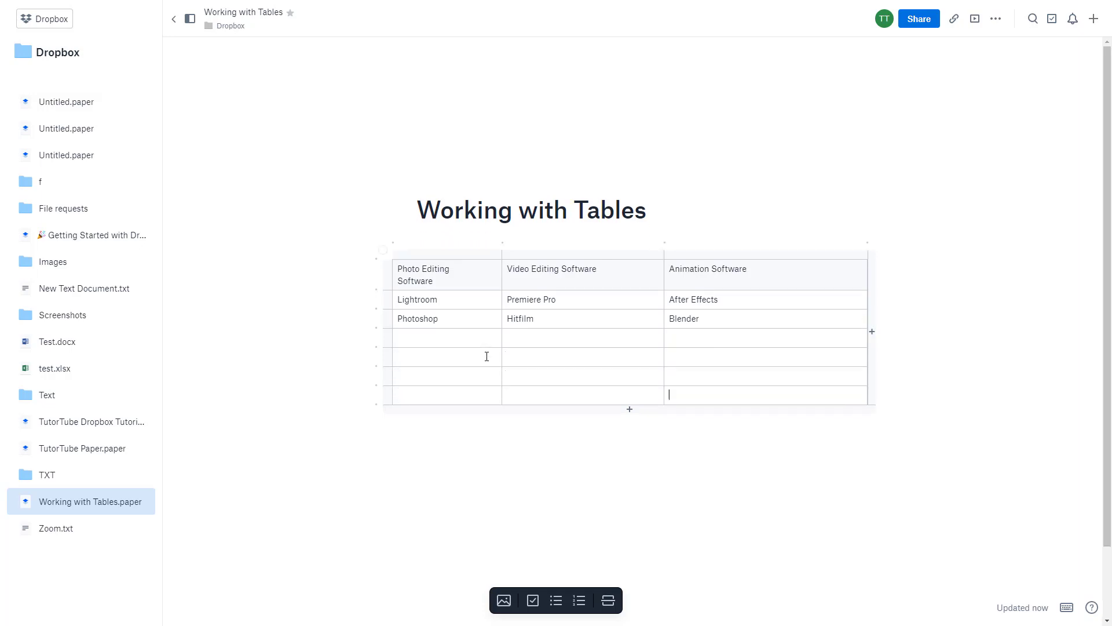
key(Tab)
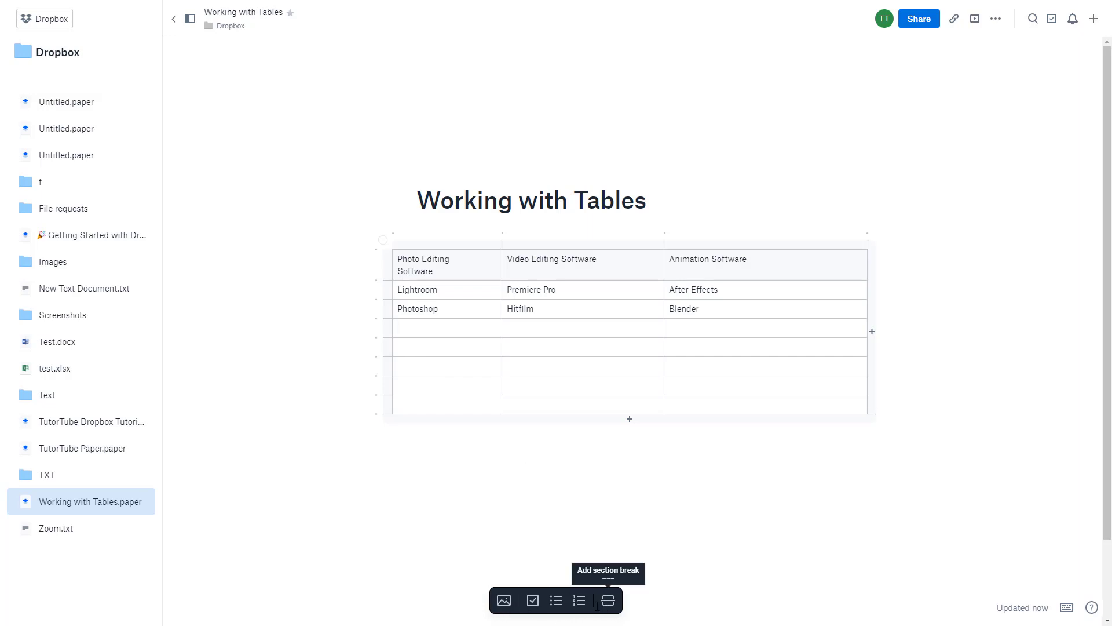
- Insert the 7.jpg snow photo into the cell below Photoshop and preview it full size
click(504, 603)
click(276, 104)
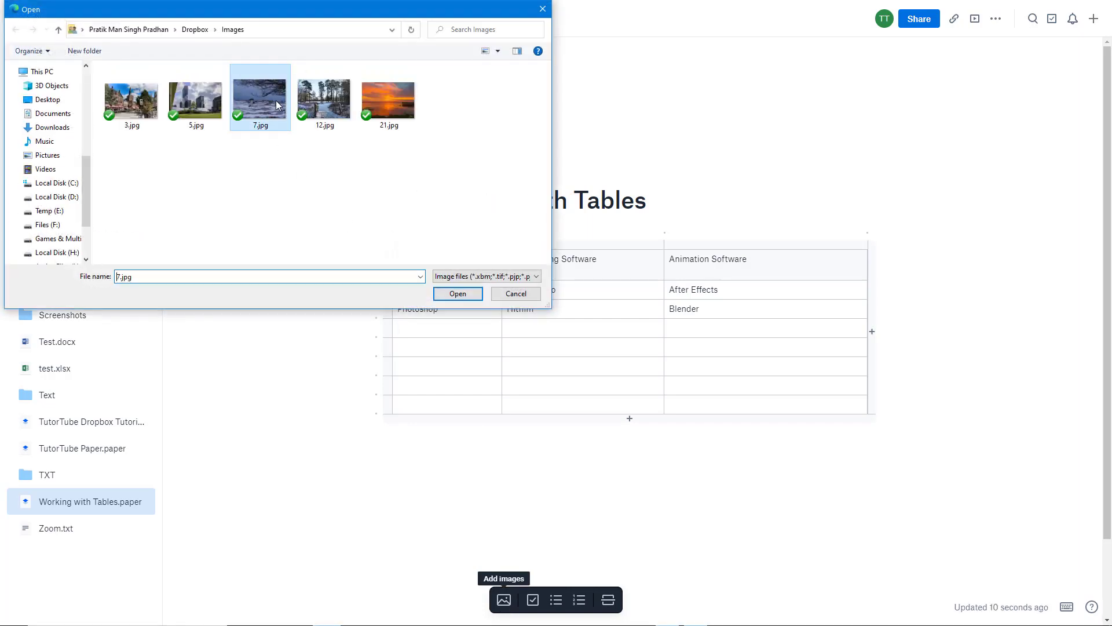
double_click(276, 104)
click(493, 331)
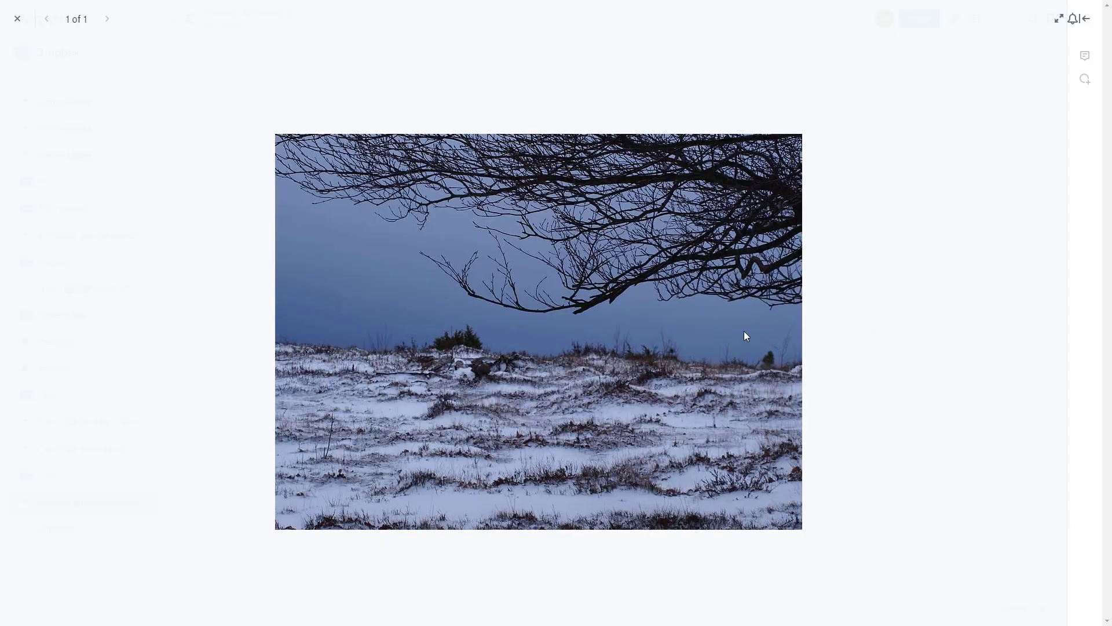
click(848, 305)
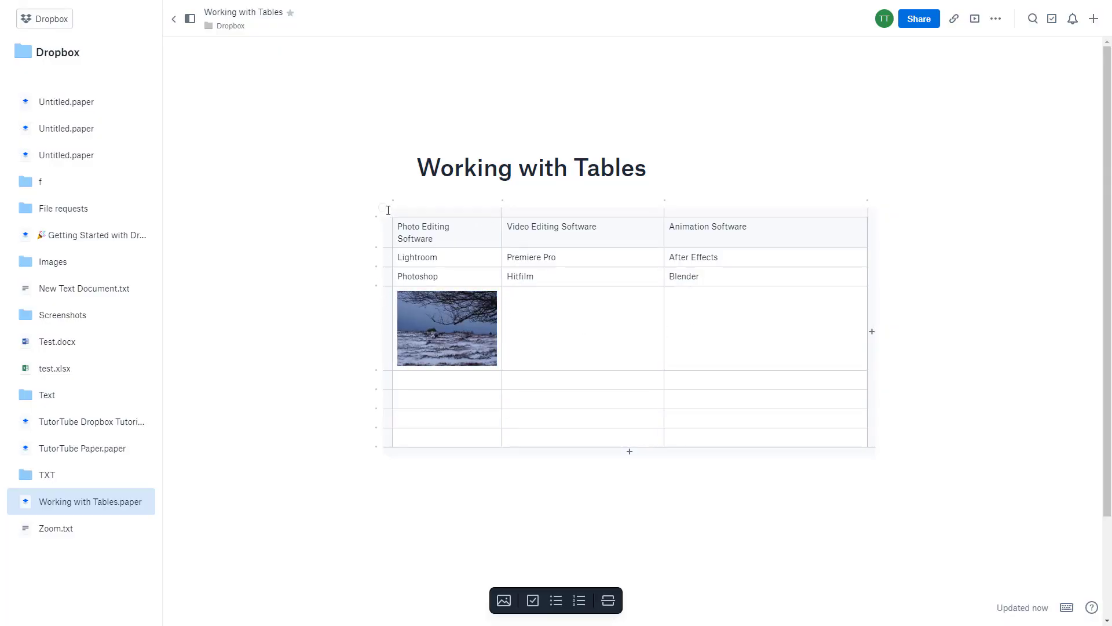
click(382, 208)
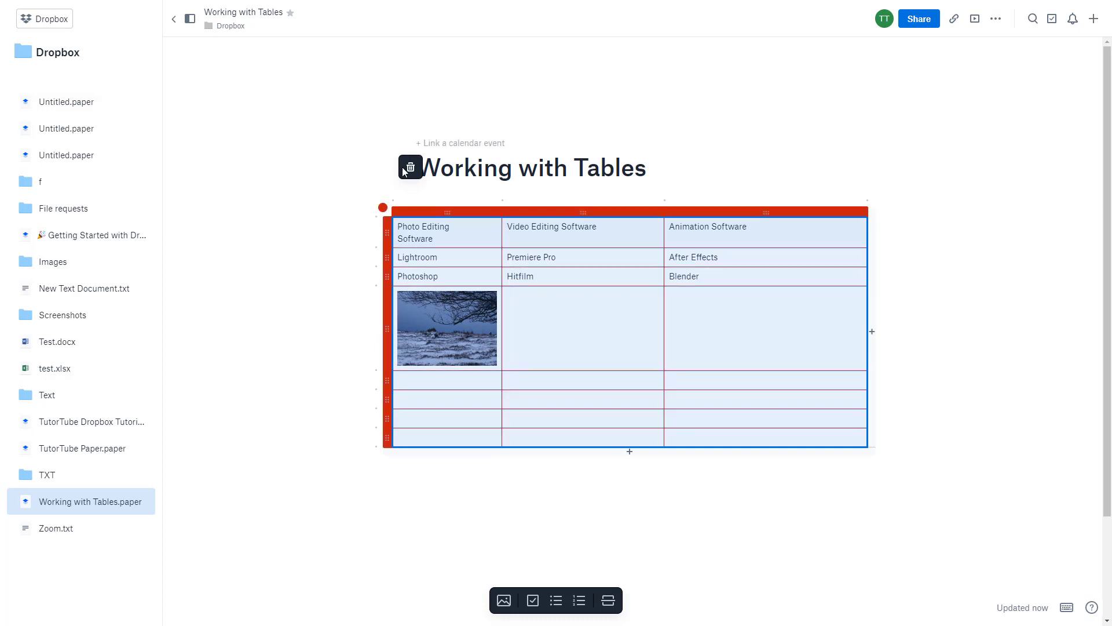
click(772, 432)
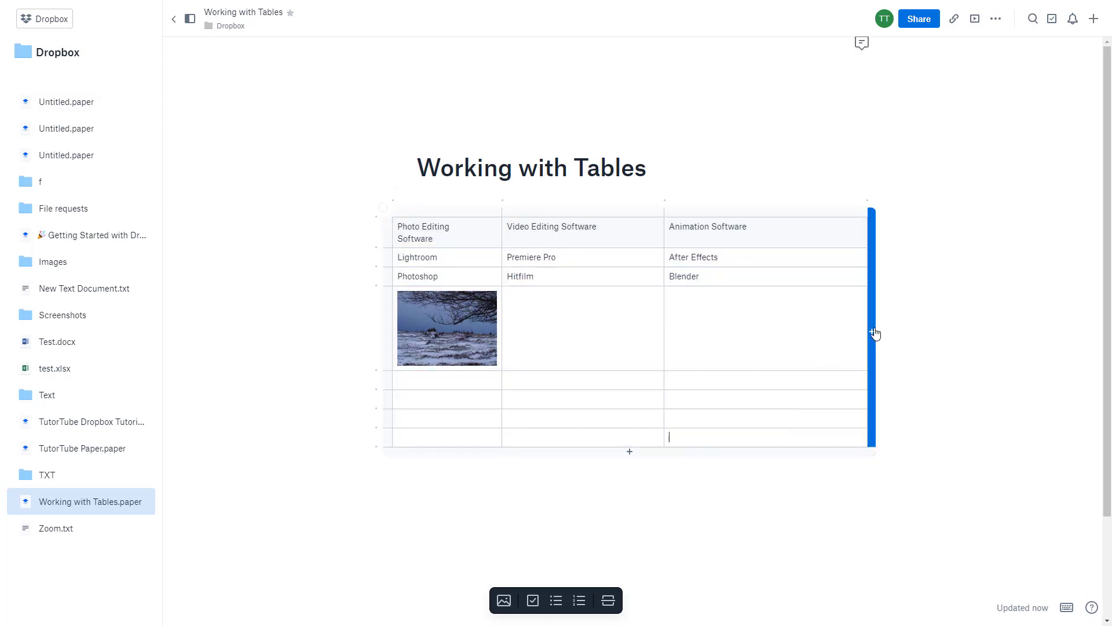
click(873, 332)
click(926, 332)
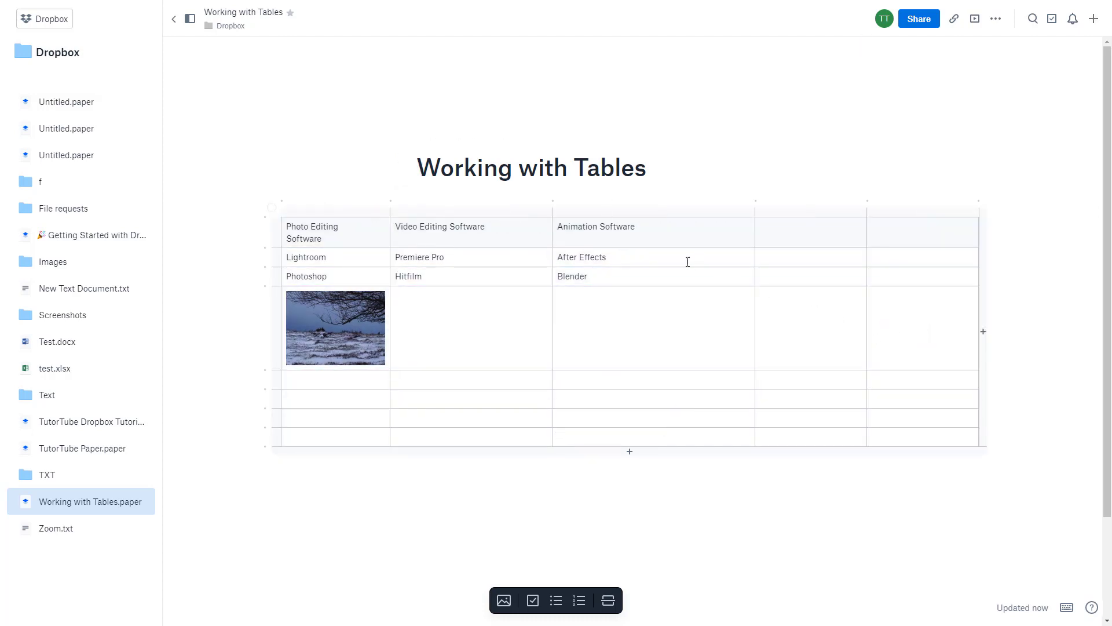
click(685, 476)
click(663, 355)
click(609, 602)
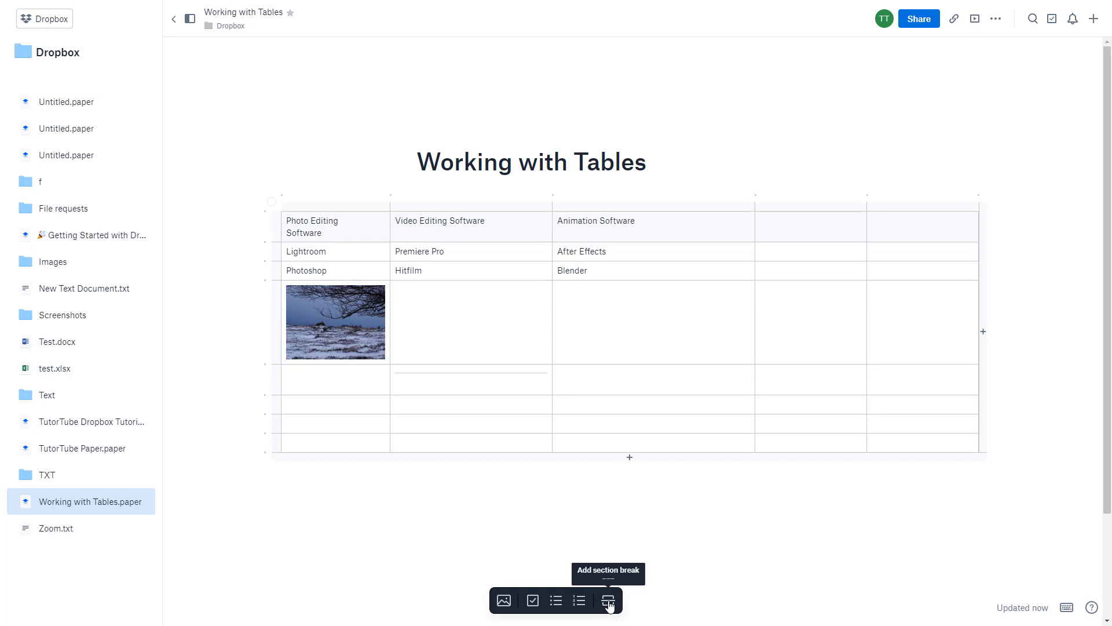
click(657, 385)
click(608, 602)
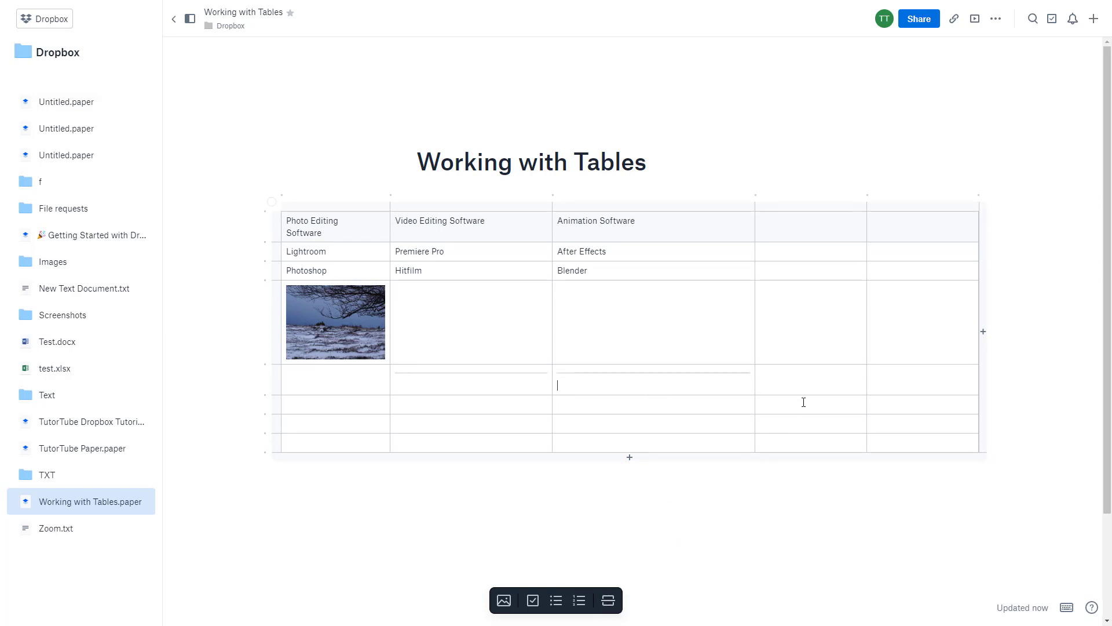
click(608, 601)
click(560, 582)
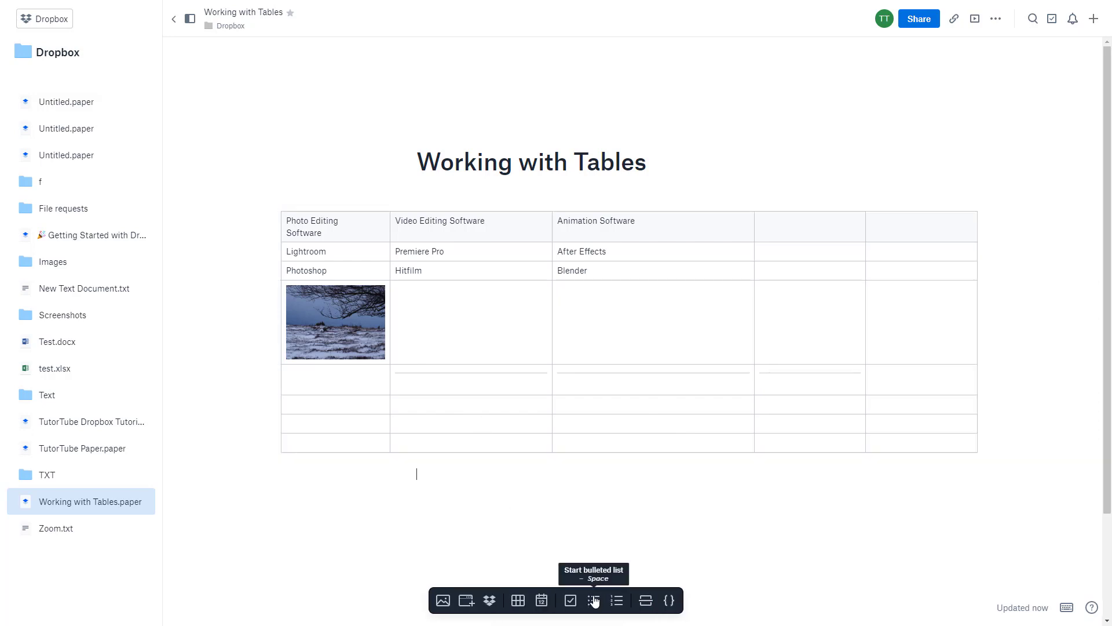
click(529, 318)
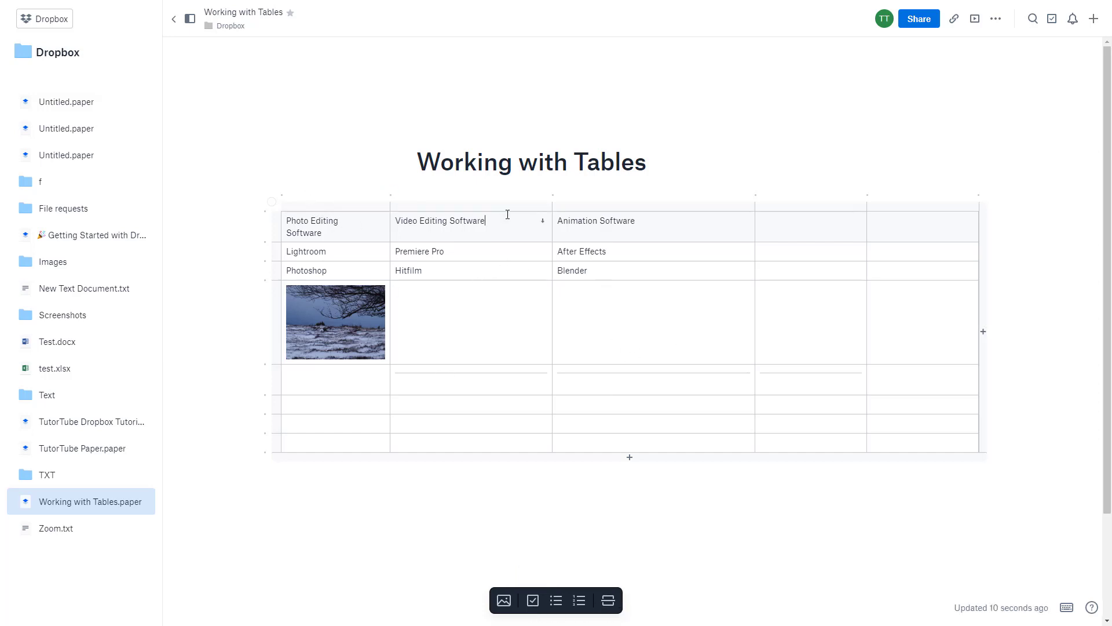
- Select the whole Photo Editing Software column by its top handle
click(347, 206)
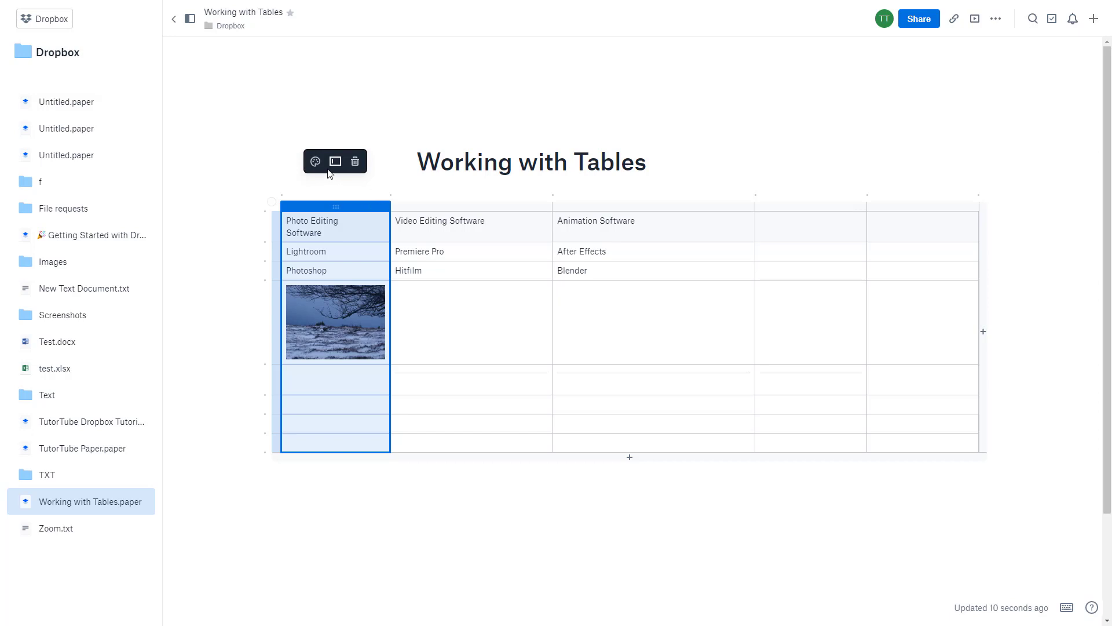
click(428, 207)
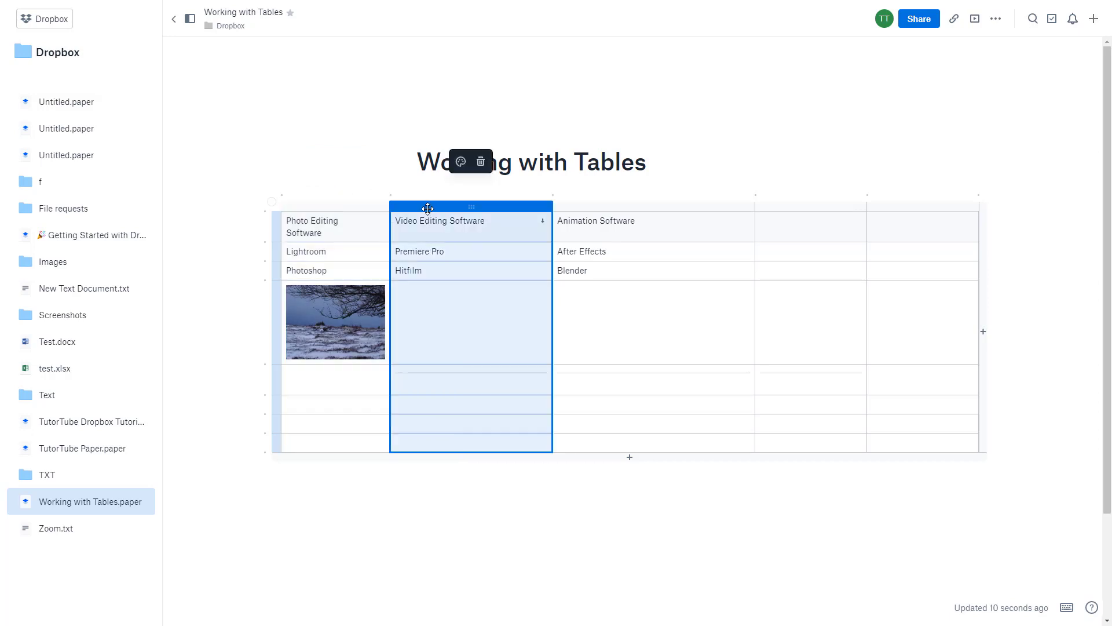
click(369, 206)
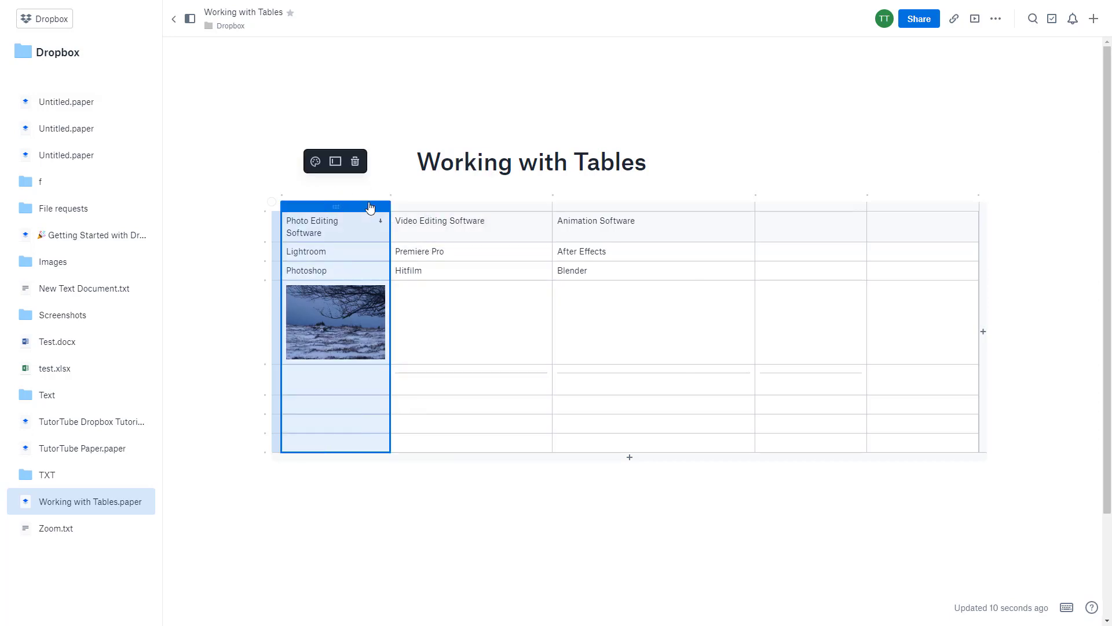
click(347, 226)
mouse_move(347, 226)
mouse_down()
mouse_move(287, 217)
mouse_move(355, 240)
mouse_up()
click(302, 216)
click(426, 270)
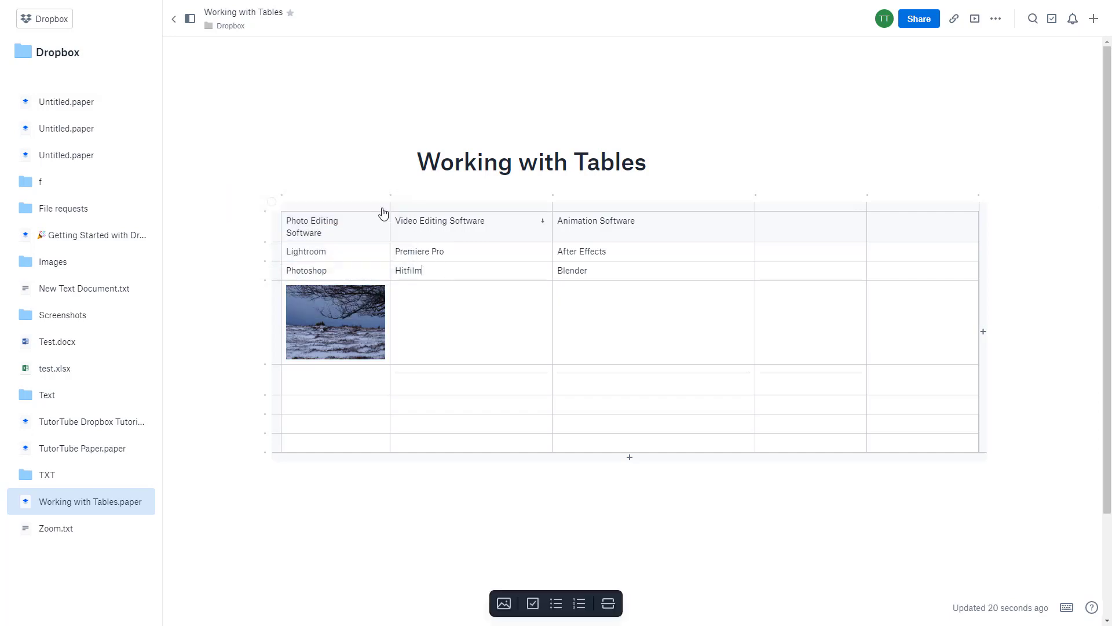
click(371, 207)
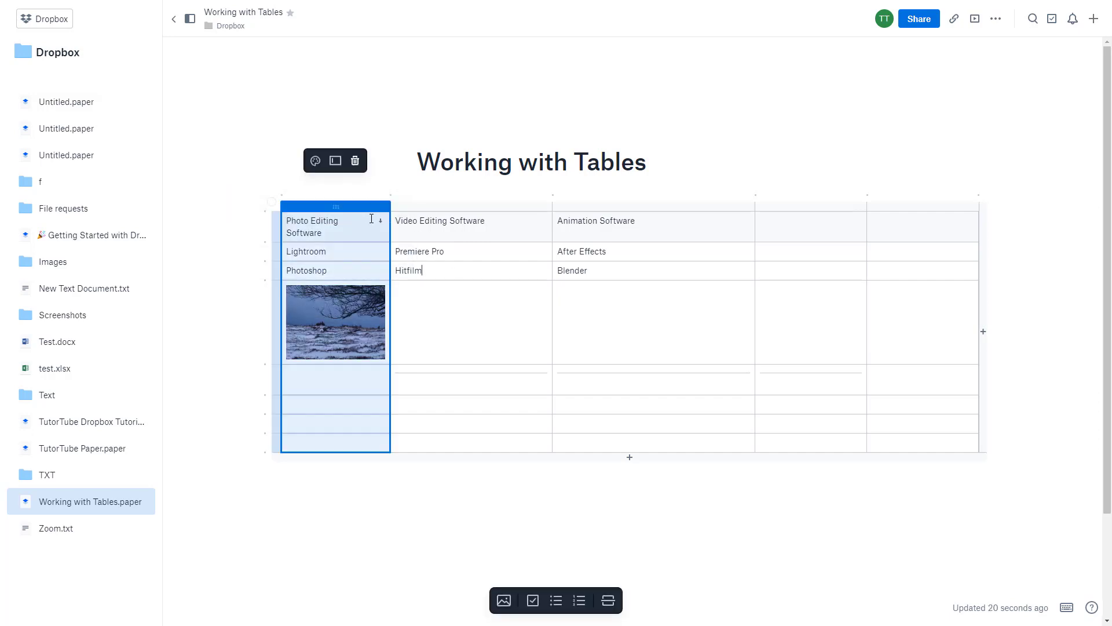
- Toggle Side header on and off, then shade the first column yellow
click(316, 165)
click(335, 160)
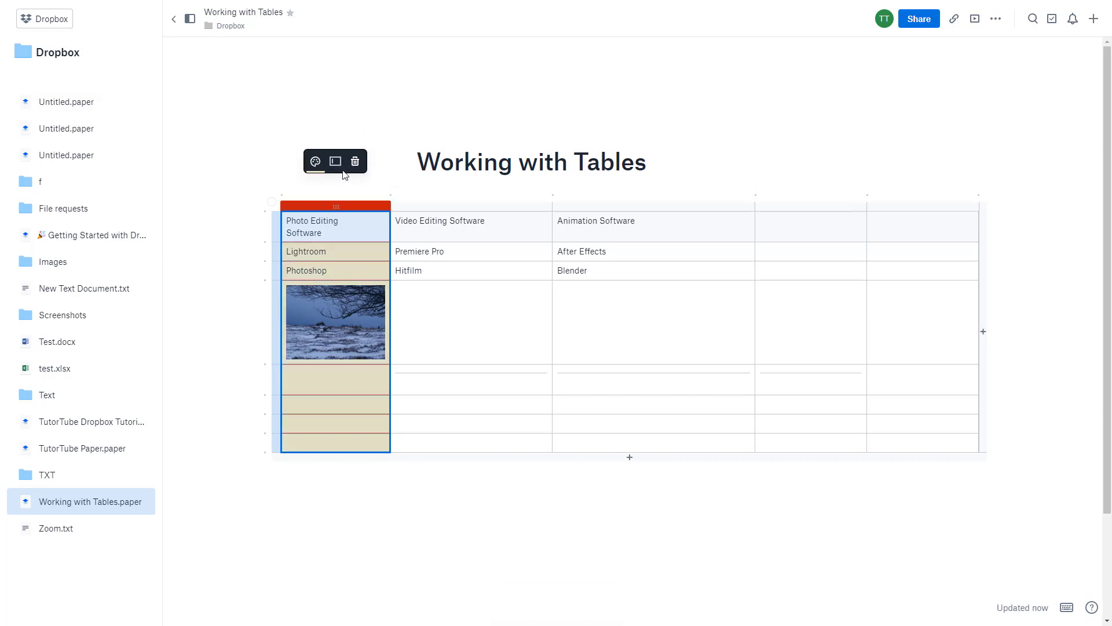
click(335, 162)
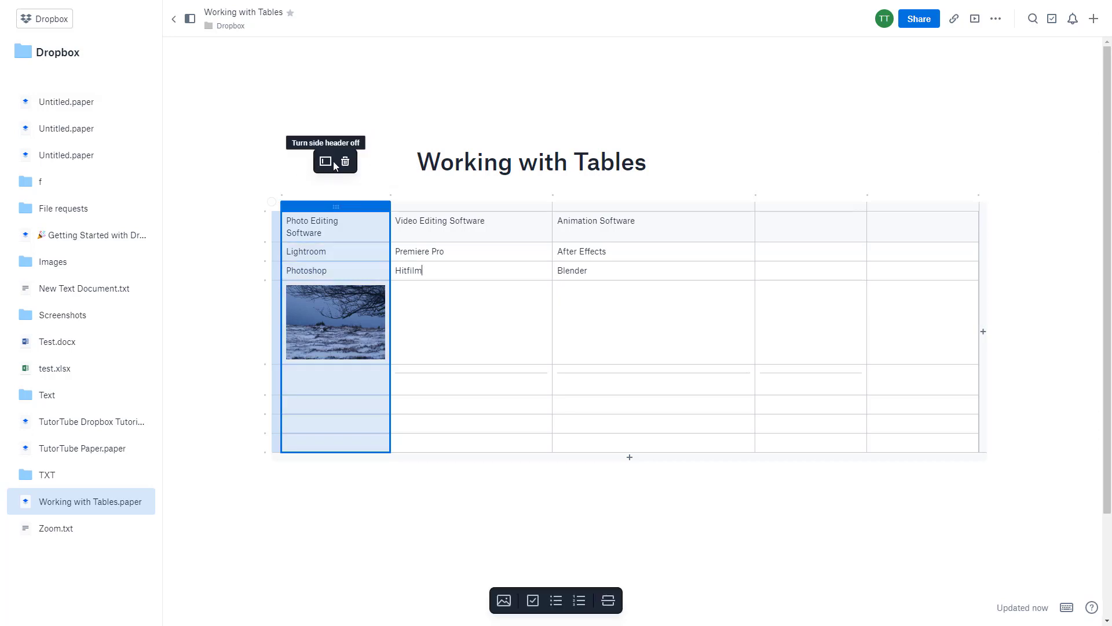
click(333, 161)
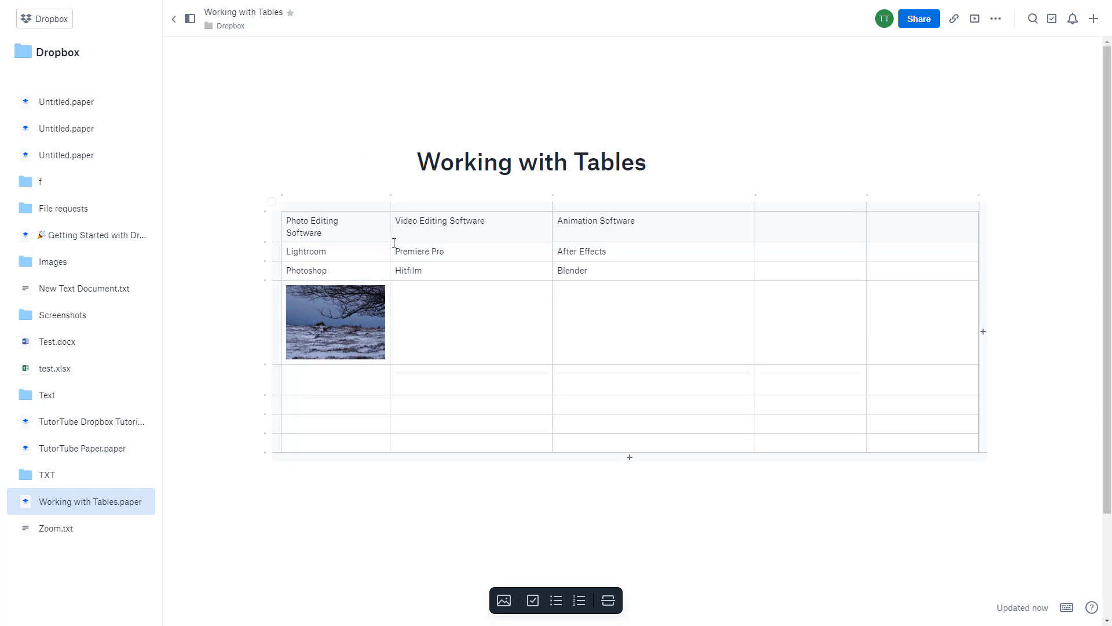
click(331, 205)
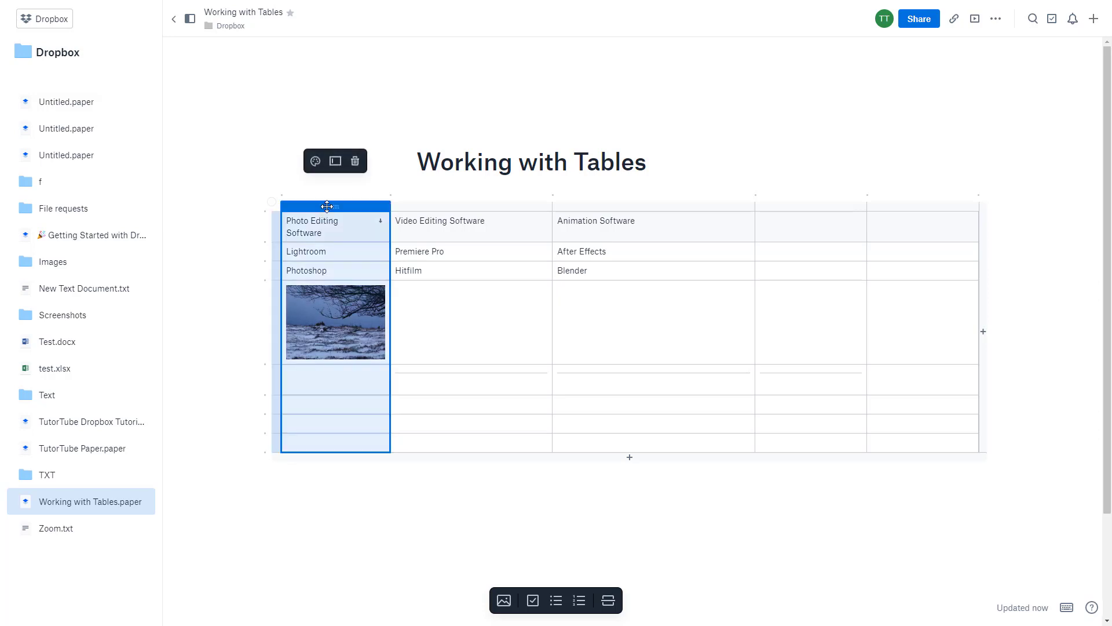
click(315, 159)
click(397, 169)
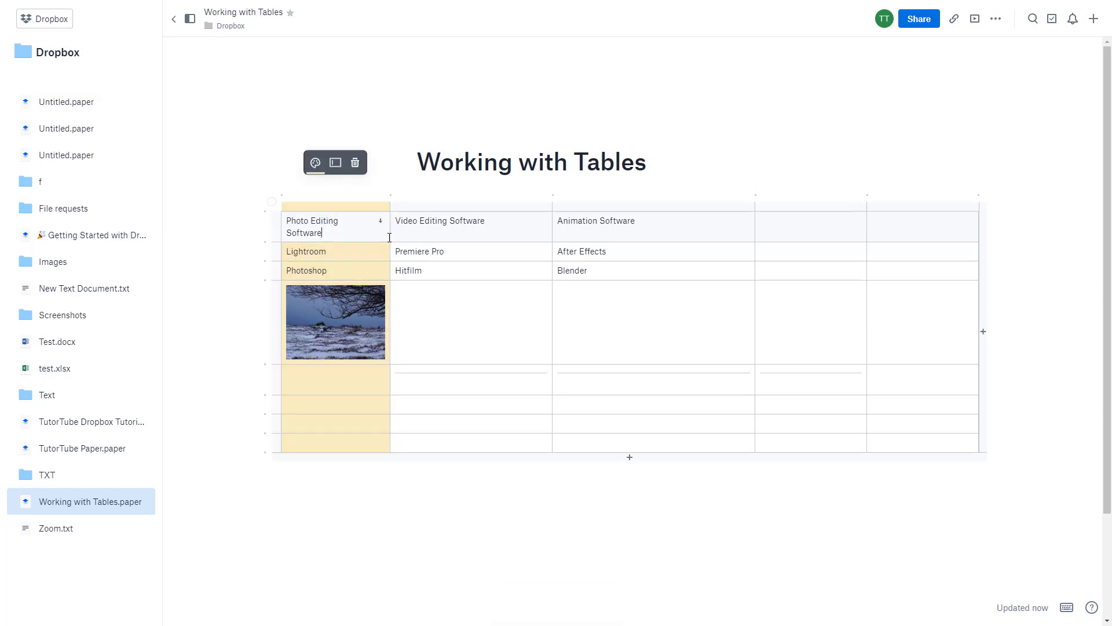
click(276, 227)
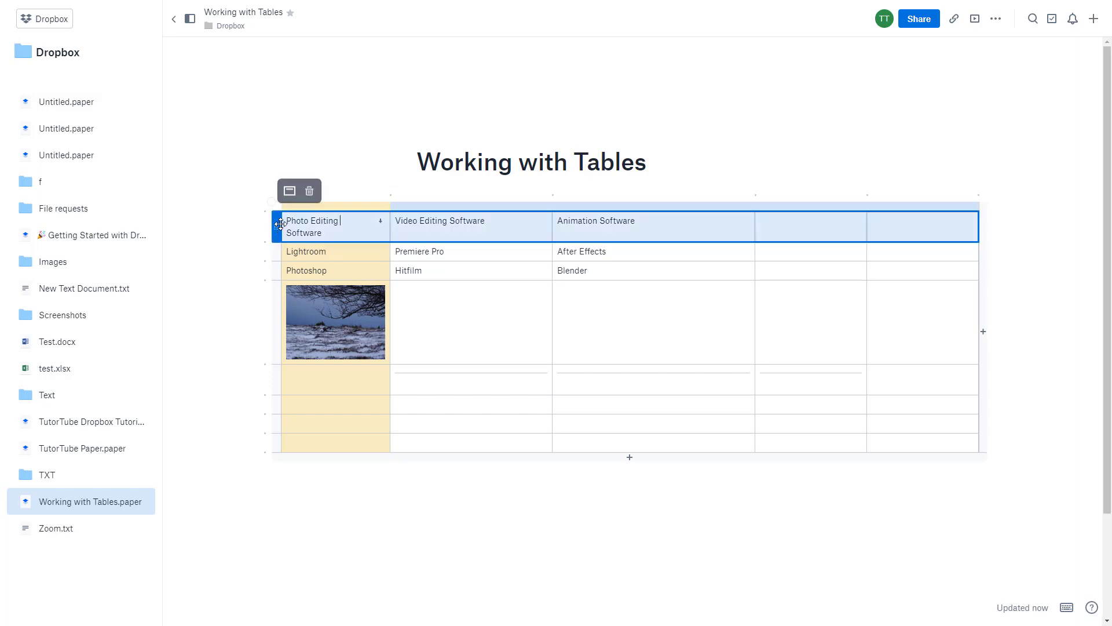
click(291, 190)
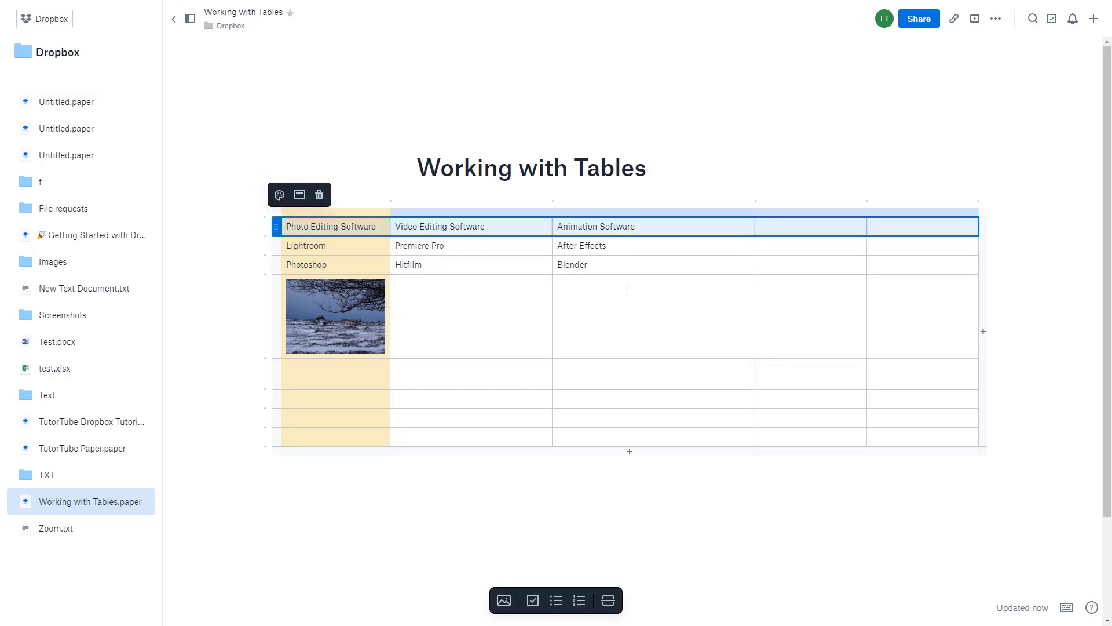
click(279, 195)
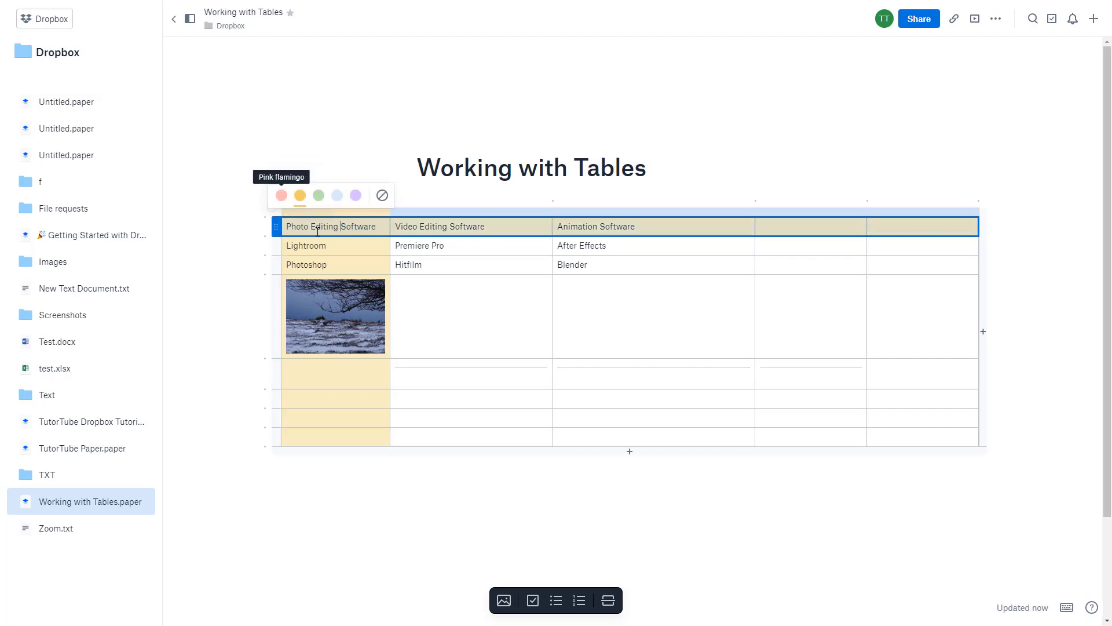
click(317, 197)
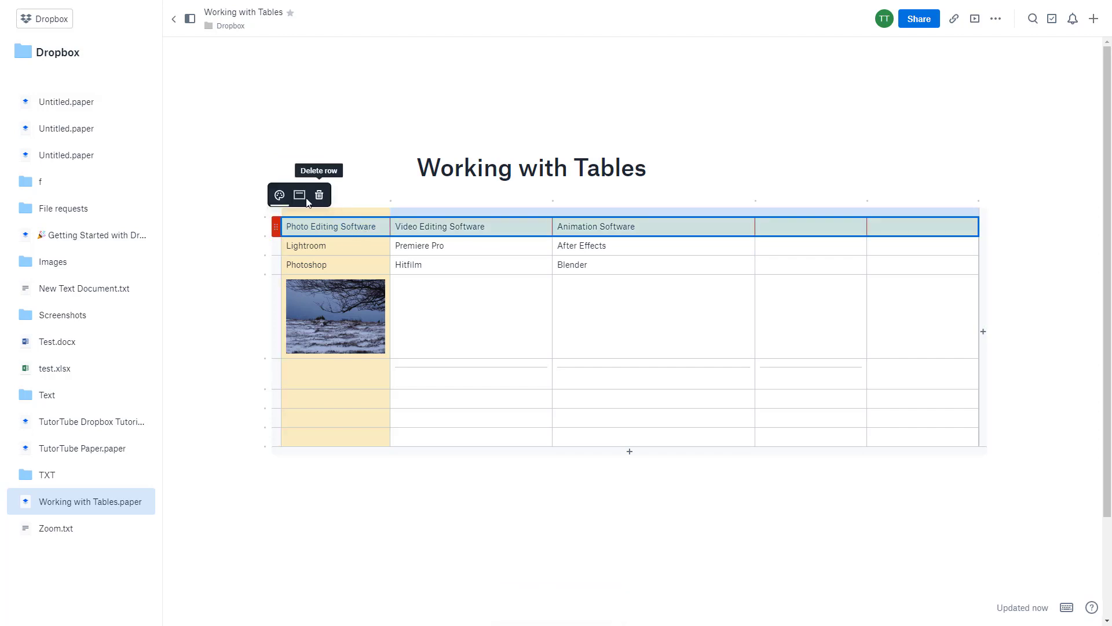
click(299, 195)
click(484, 269)
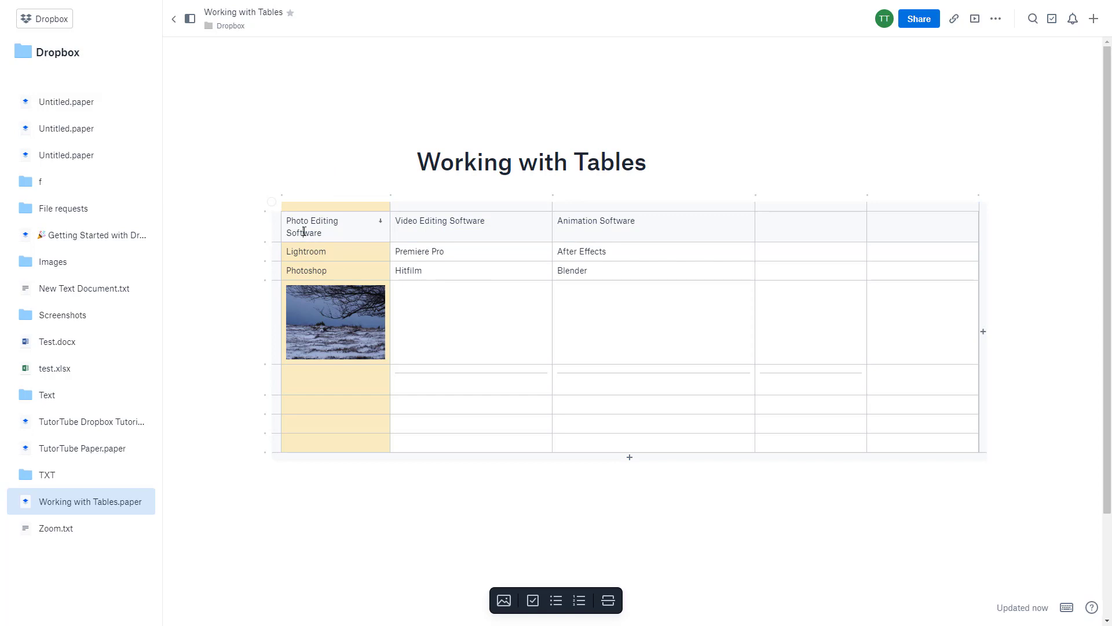
click(276, 229)
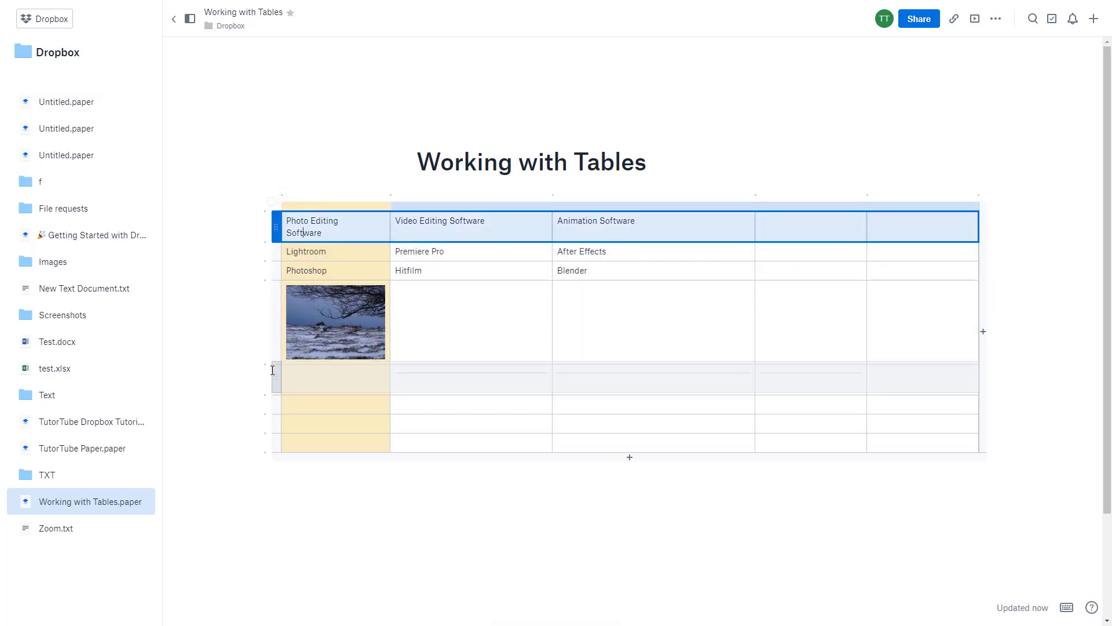
- Move the header and Lightroom rows down, the photo under Blender, and order columns Blender, Photoshop, Hitfilm
drag(267, 379, 266, 391)
drag(279, 225, 274, 351)
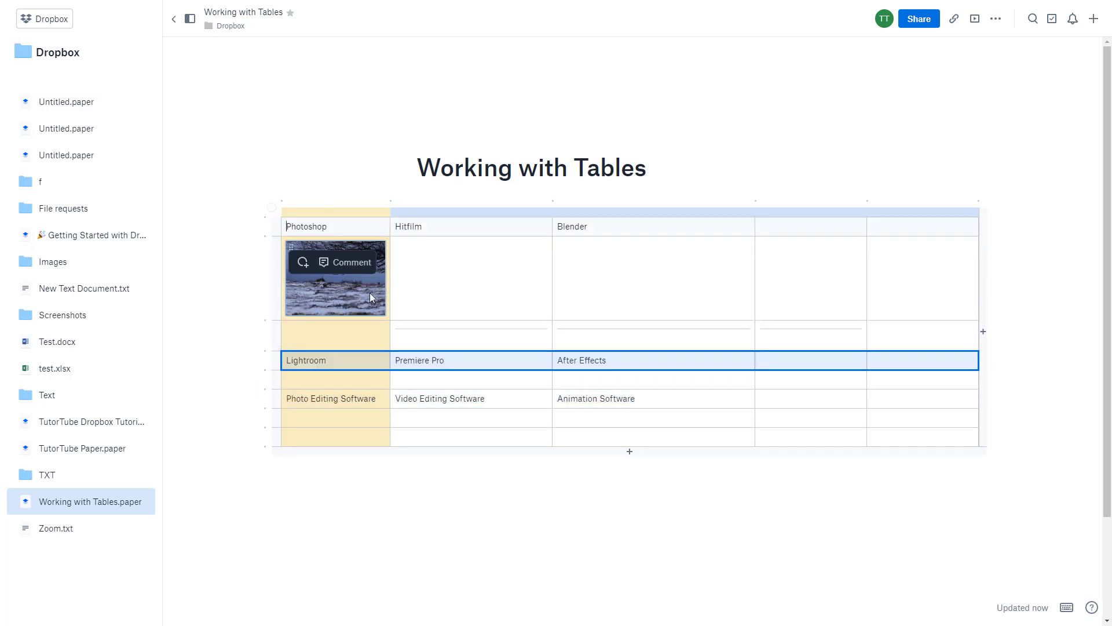
drag(371, 297, 613, 300)
drag(356, 296, 634, 298)
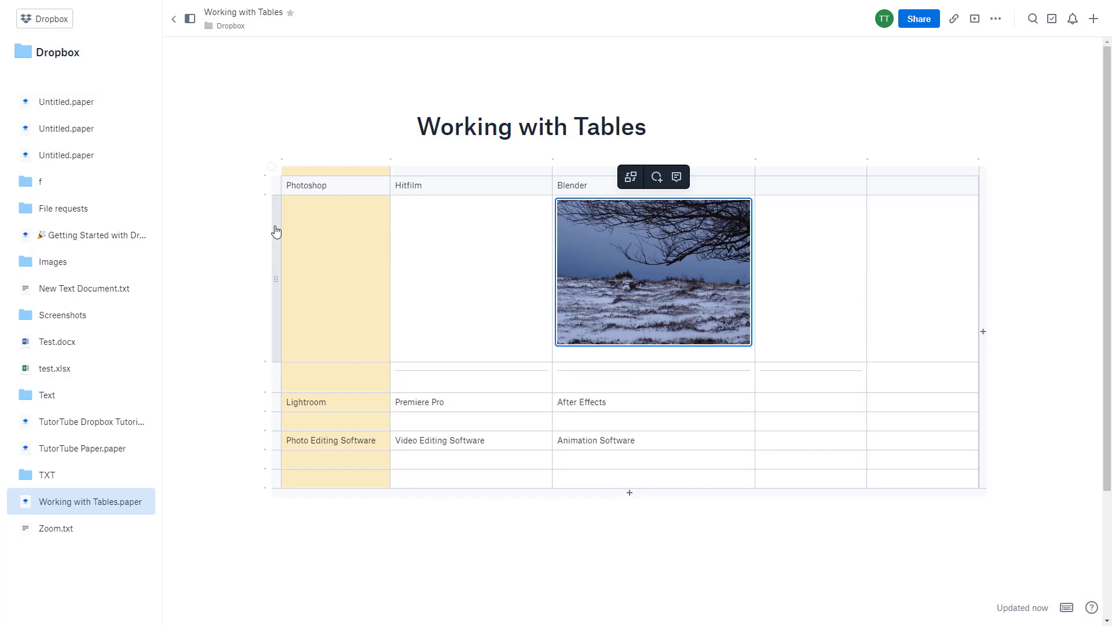
drag(407, 169, 663, 179)
drag(352, 168, 592, 178)
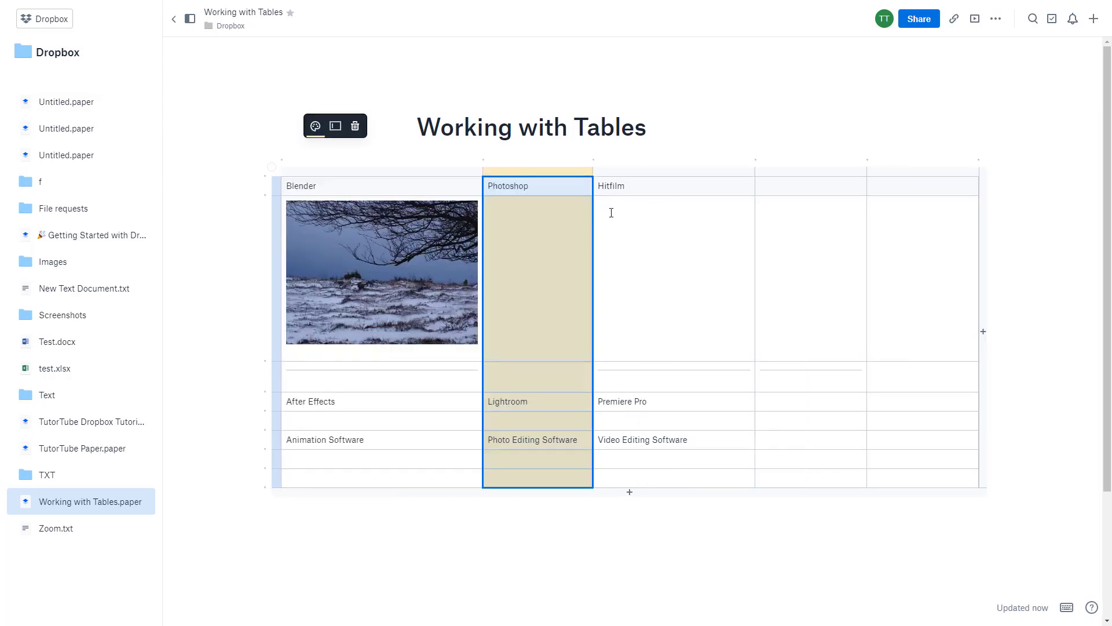
- Return the After Effects and Animation Software rows beneath Blender, above the snow photo
click(700, 305)
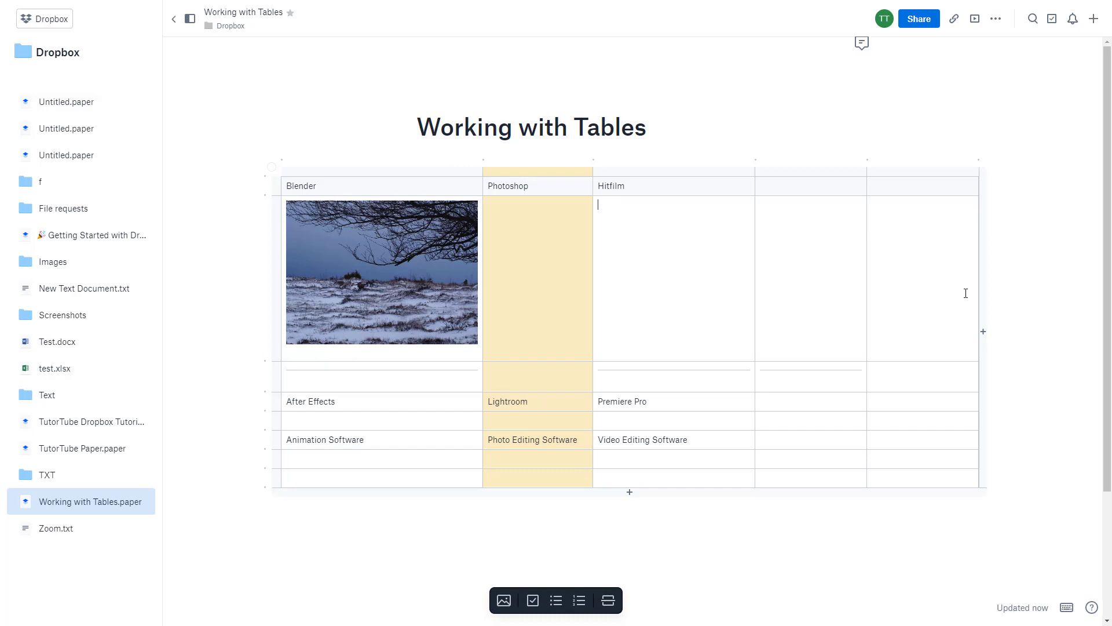
click(891, 173)
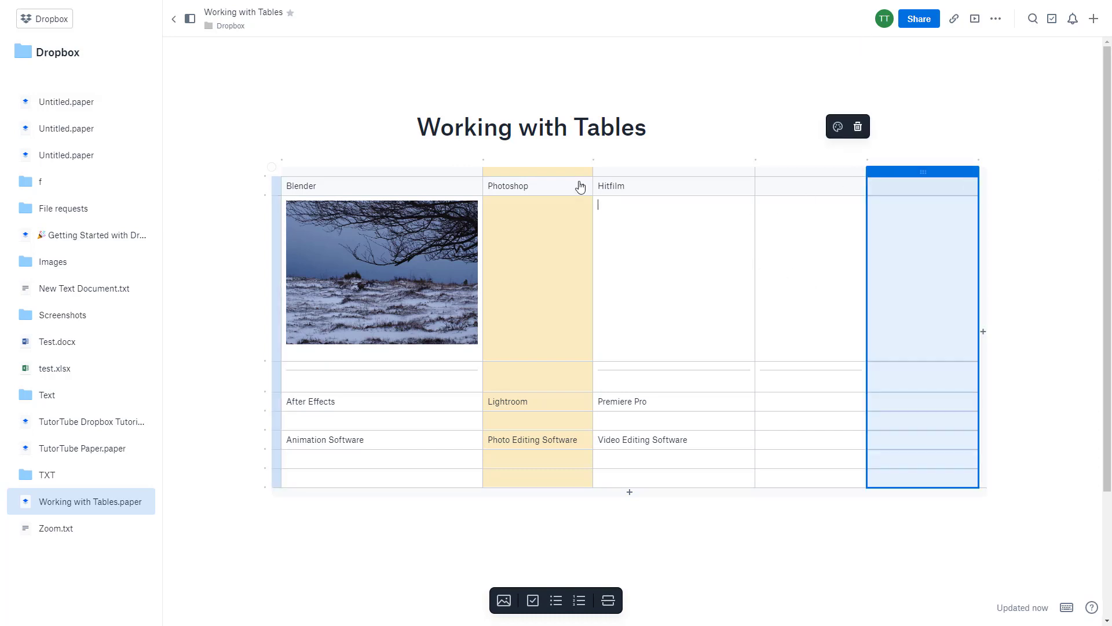
key(ctrl+z)
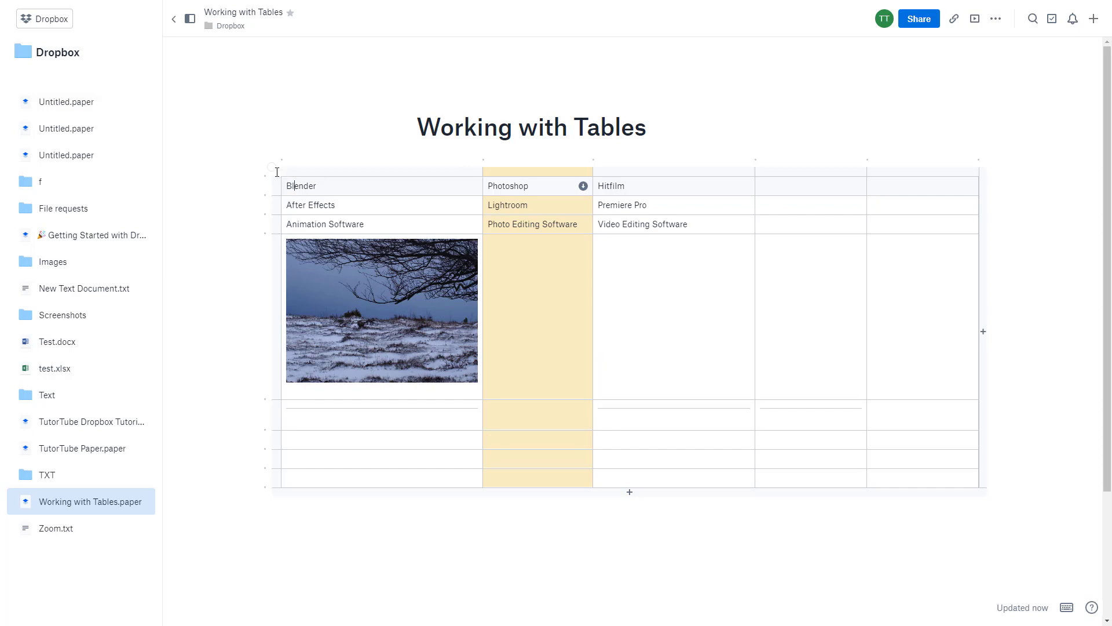
click(271, 167)
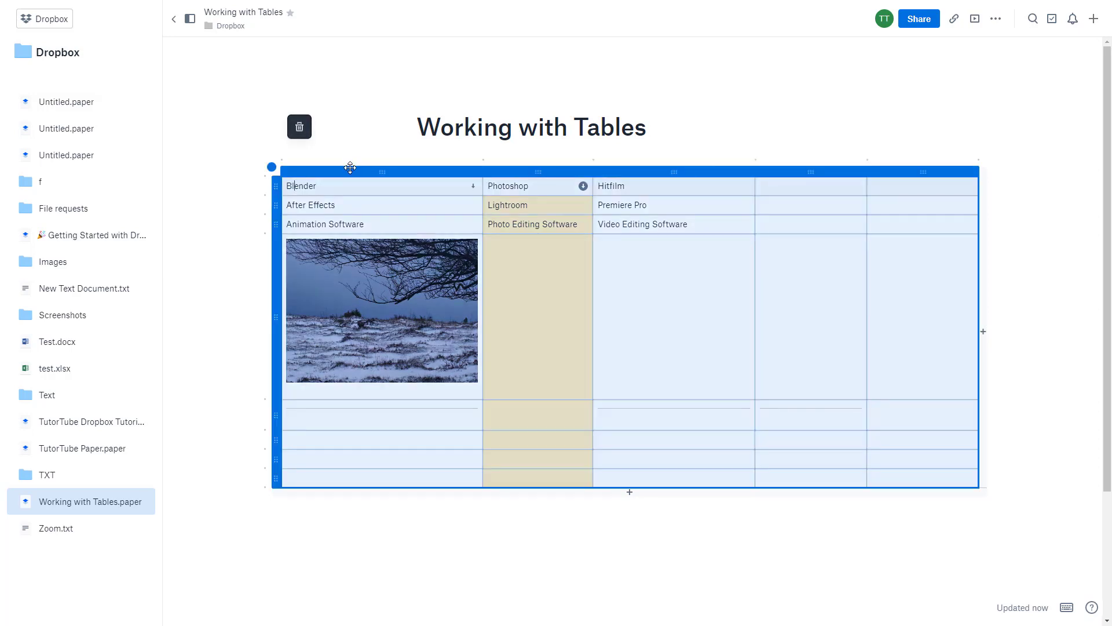
mouse_move(335, 240)
key(Escape)
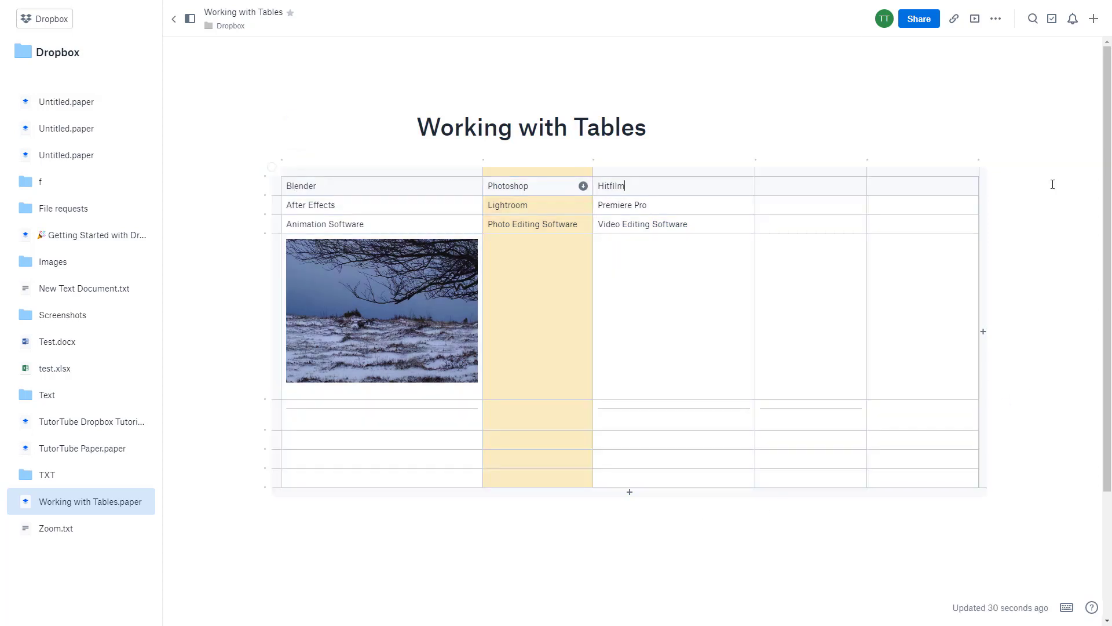